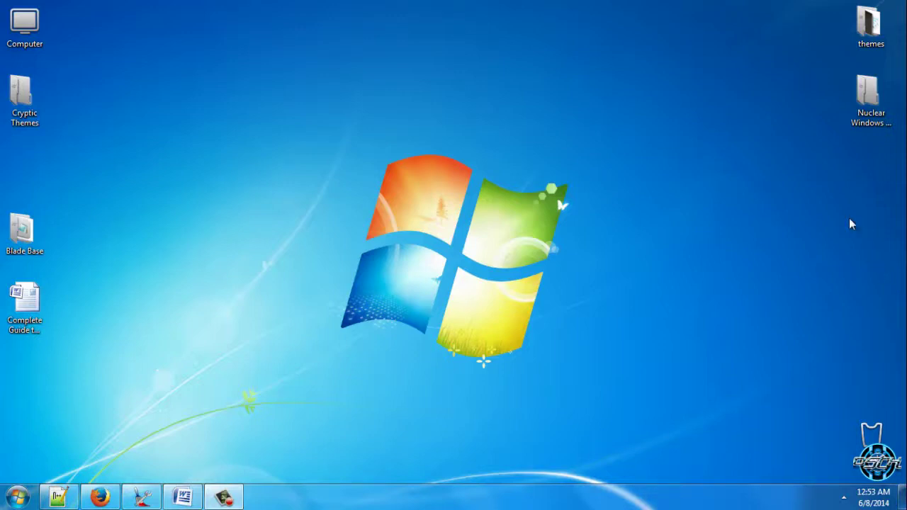
pyautogui.rightClick(381, 120)
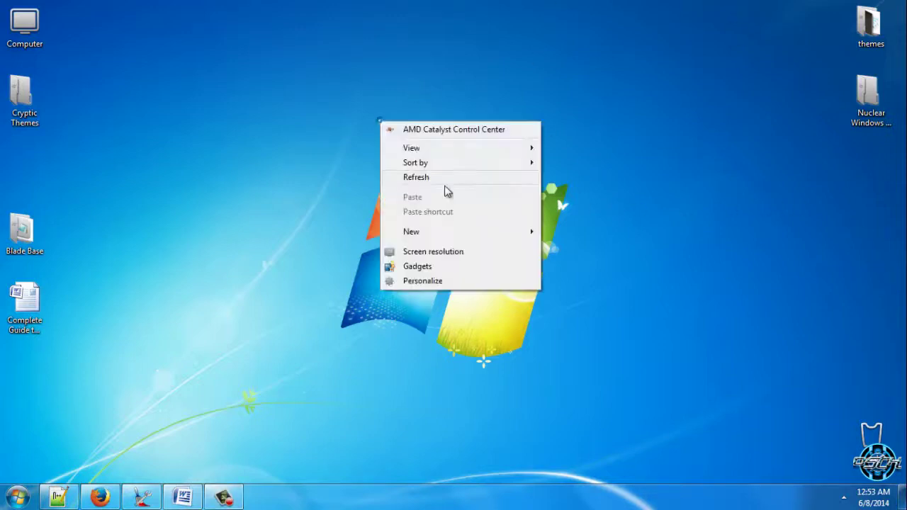
pyautogui.click(445, 178)
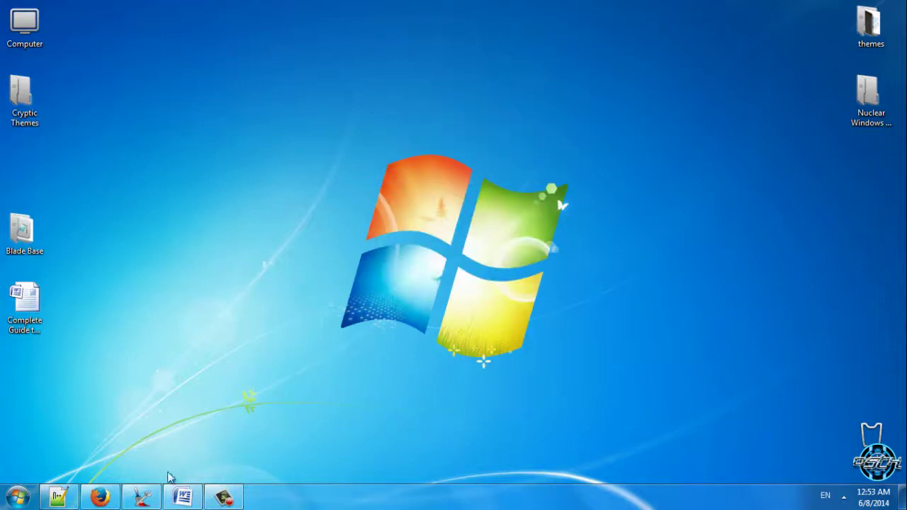
pyautogui.moveTo(151, 498)
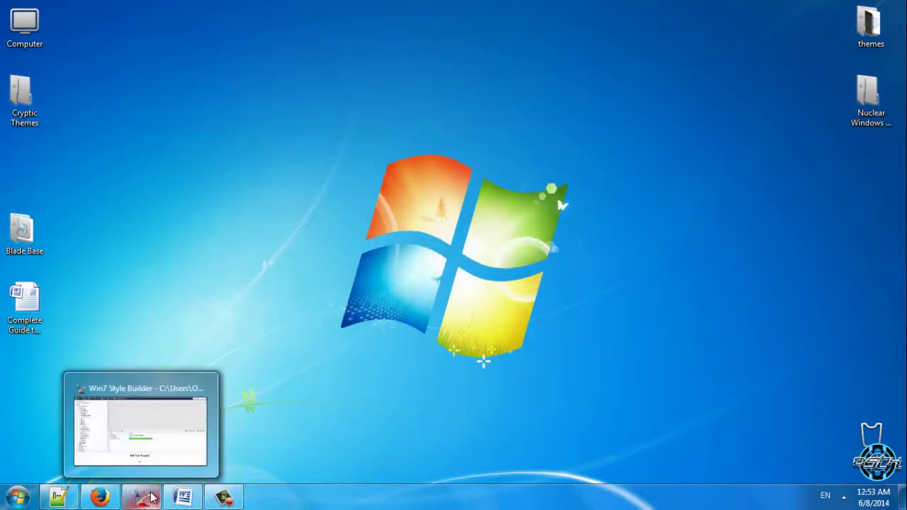
pyautogui.click(43, 322)
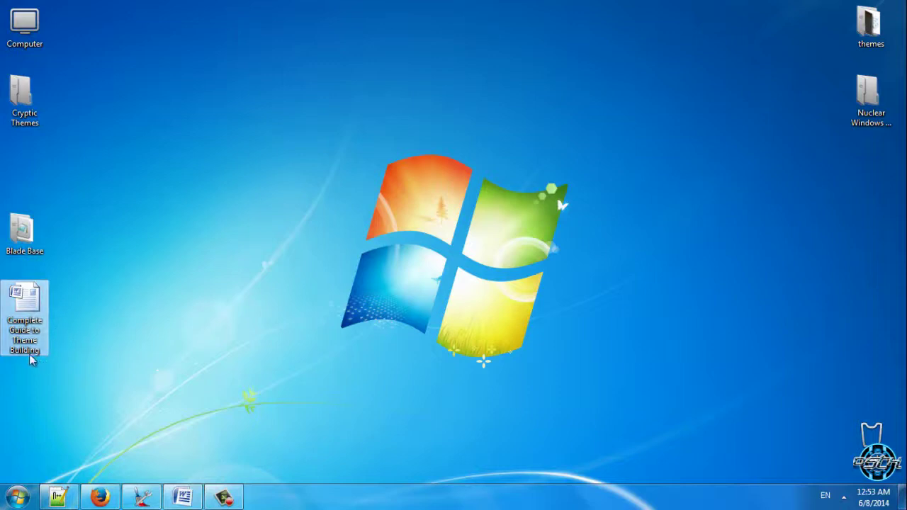
pyautogui.click(35, 254)
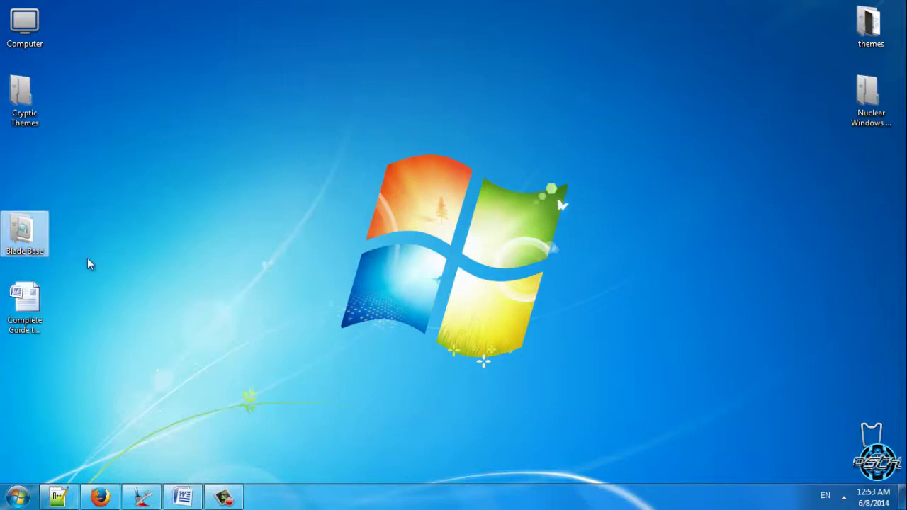
pyautogui.click(149, 344)
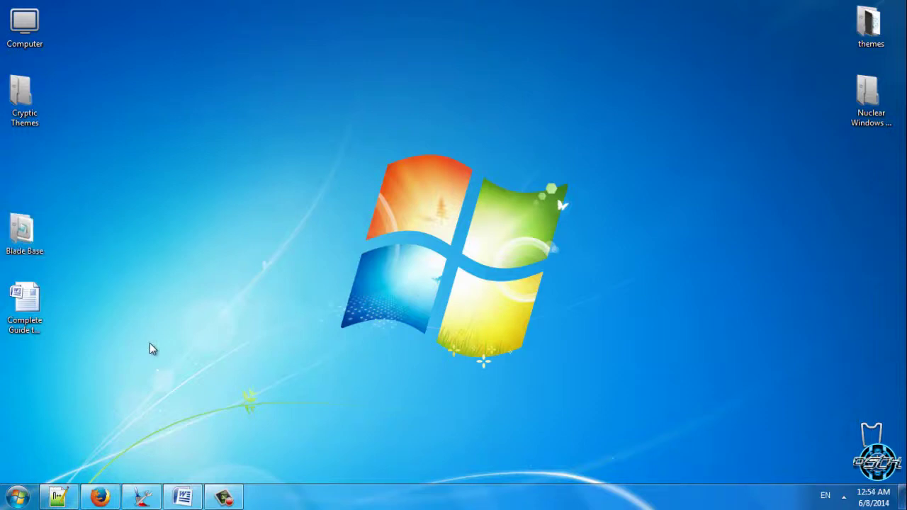
pyautogui.click(32, 316)
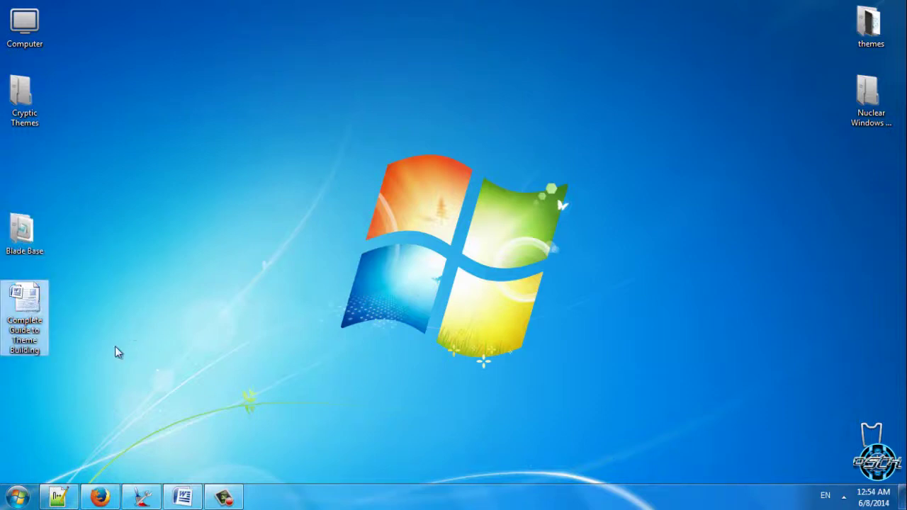
# - Switch to Firefox and examine the "wsb tutorial .pdf" thread, its web address and the Complete Guide to Theme Building.zip attachment
pyautogui.click(100, 497)
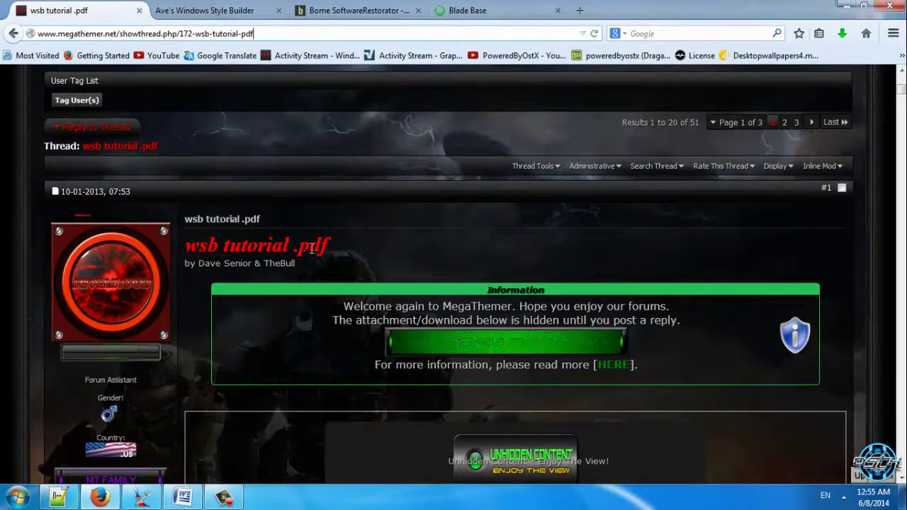
pyautogui.scroll(5, 334, 250)
pyautogui.scroll(1, 327, 253)
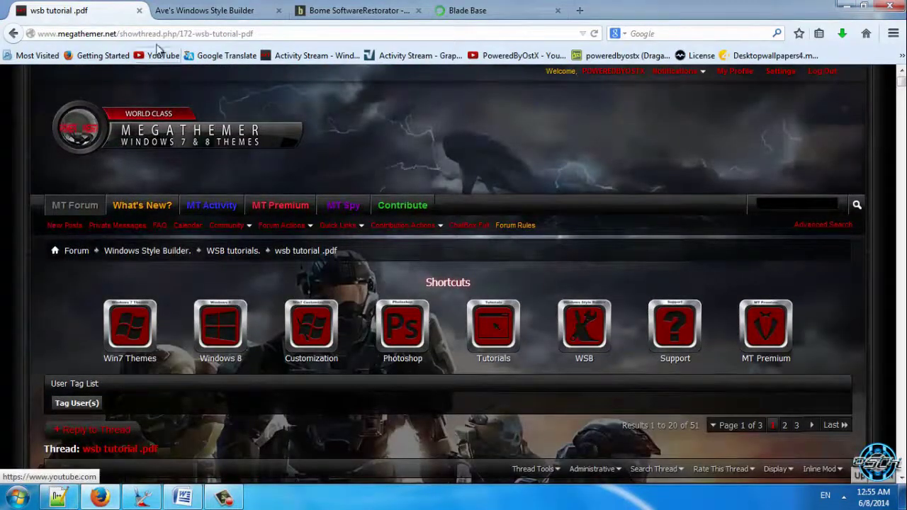
pyautogui.click(308, 34)
pyautogui.scroll(-5, 303, 250)
pyautogui.scroll(-5, 303, 249)
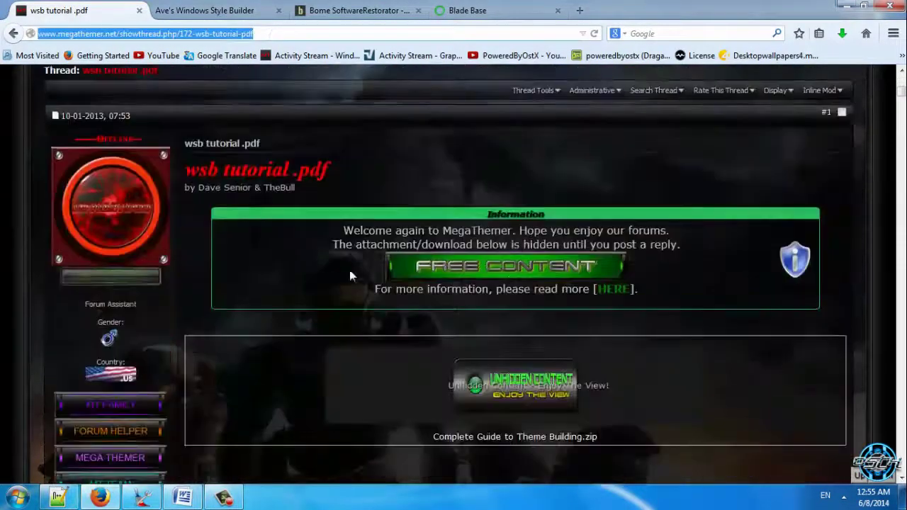
pyautogui.scroll(-2, 370, 343)
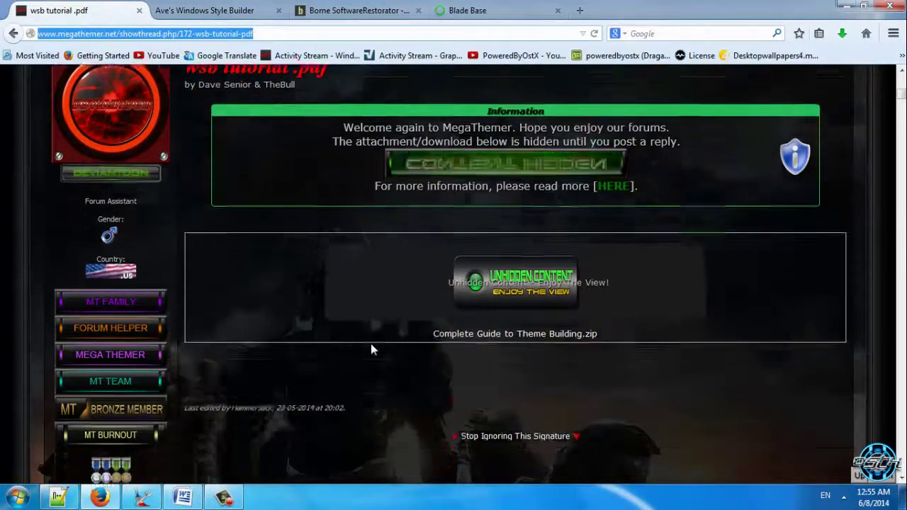
pyautogui.scroll(3, 371, 344)
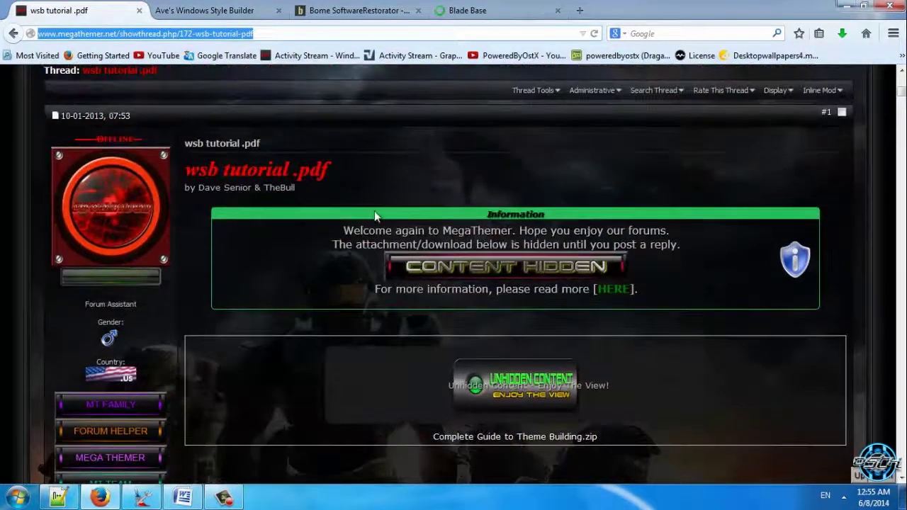
pyautogui.click(271, 33)
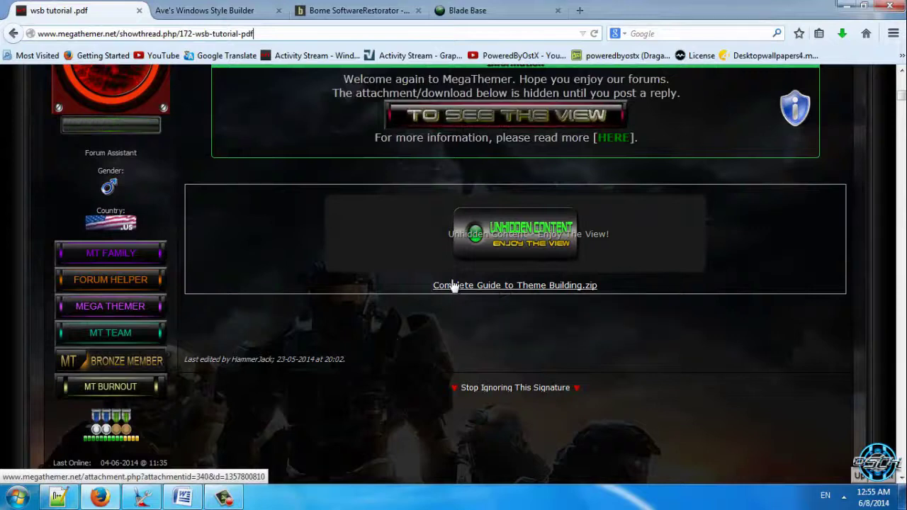
pyautogui.scroll(1, 368, 282)
pyautogui.scroll(3, 369, 281)
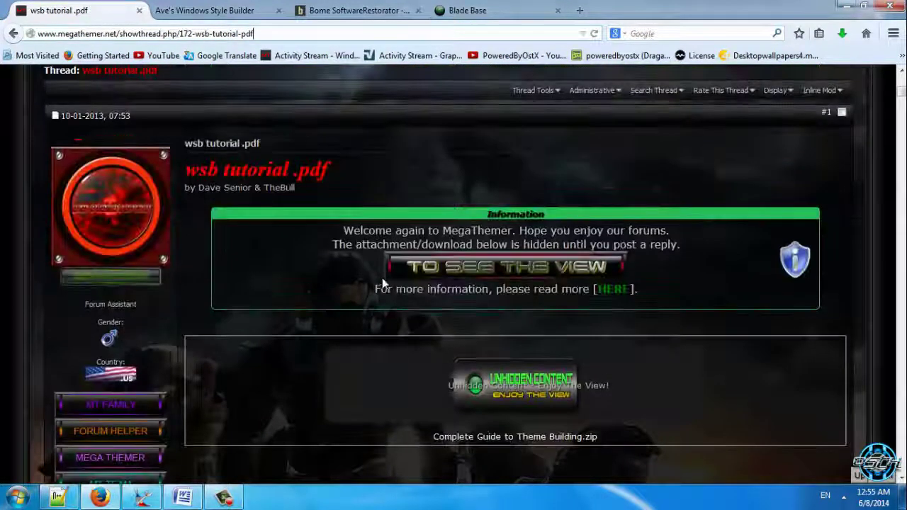
# - Minimize the browser, open the "Complete Guide to Theme Building" document from the desktop and go to its first page
pyautogui.click(847, 7)
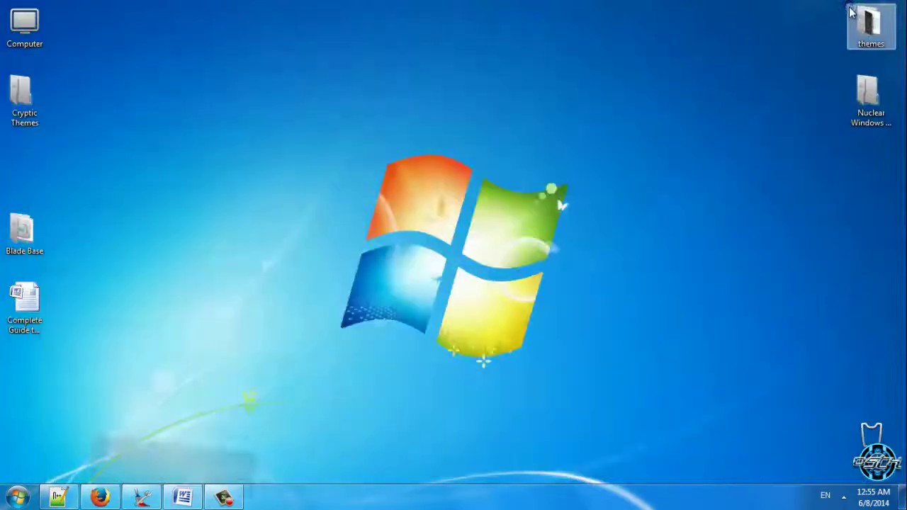
pyautogui.click(23, 330)
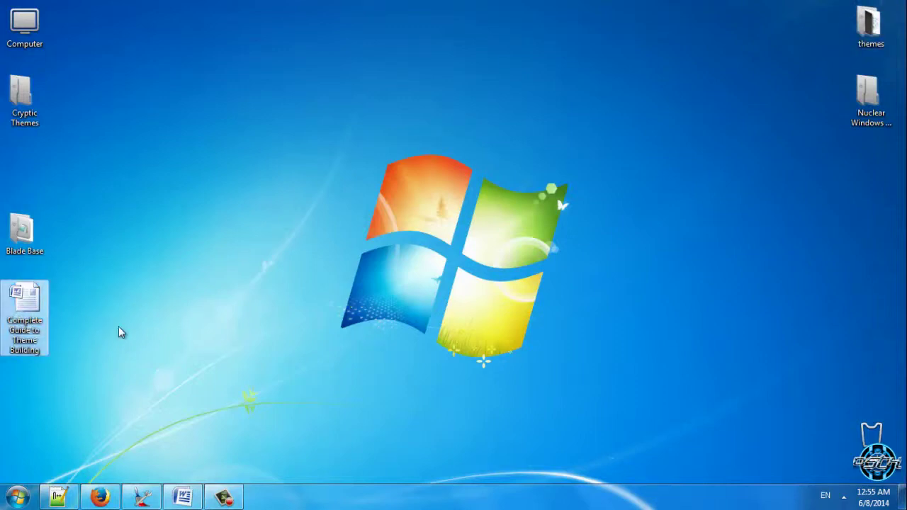
pyautogui.doubleClick(39, 333)
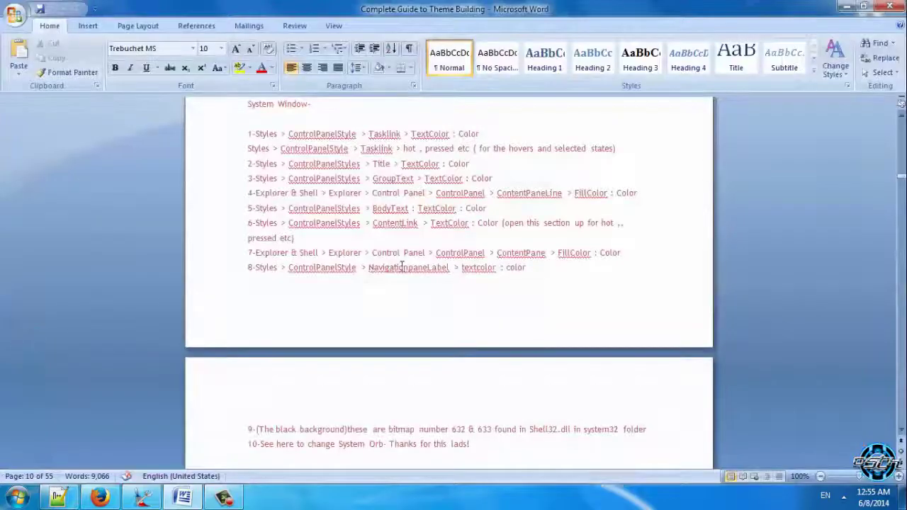
pyautogui.scroll(10, 382, 284)
pyautogui.moveTo(900, 175); pyautogui.dragTo(901, 110)
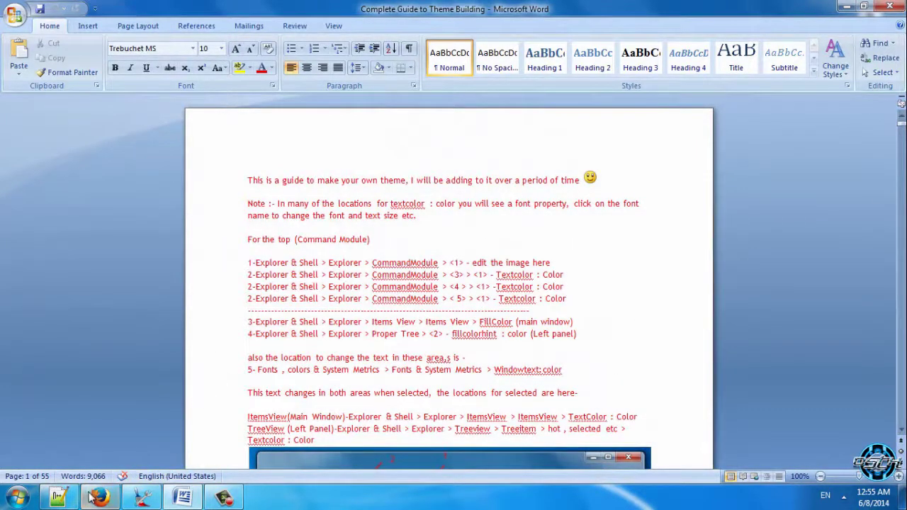
# - Return to Firefox, examine the Vista Style Builder download page and its purchase section, and bring up the Bome Restorator page
pyautogui.moveTo(97, 499)
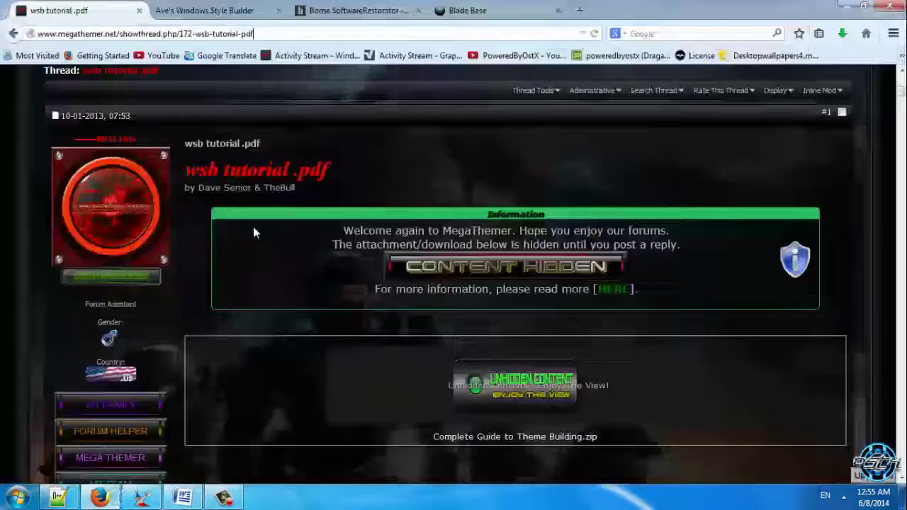
pyautogui.click(99, 498)
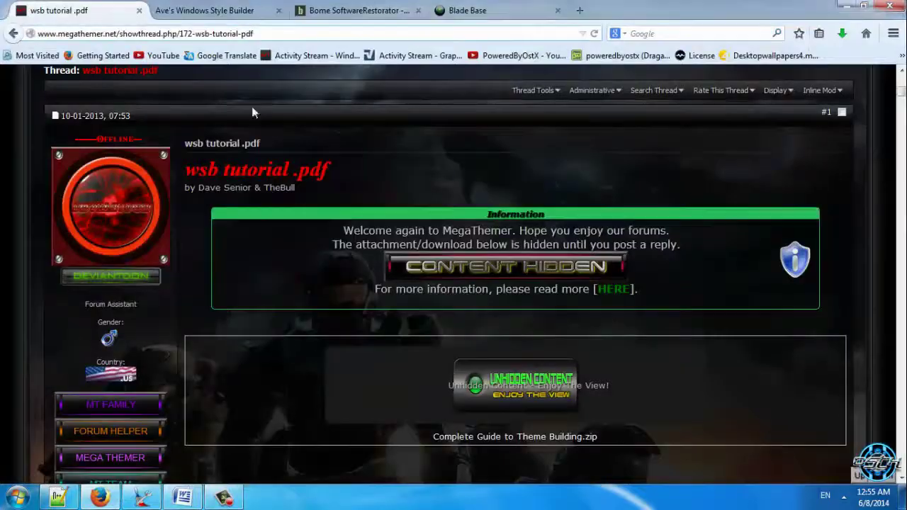
pyautogui.click(249, 12)
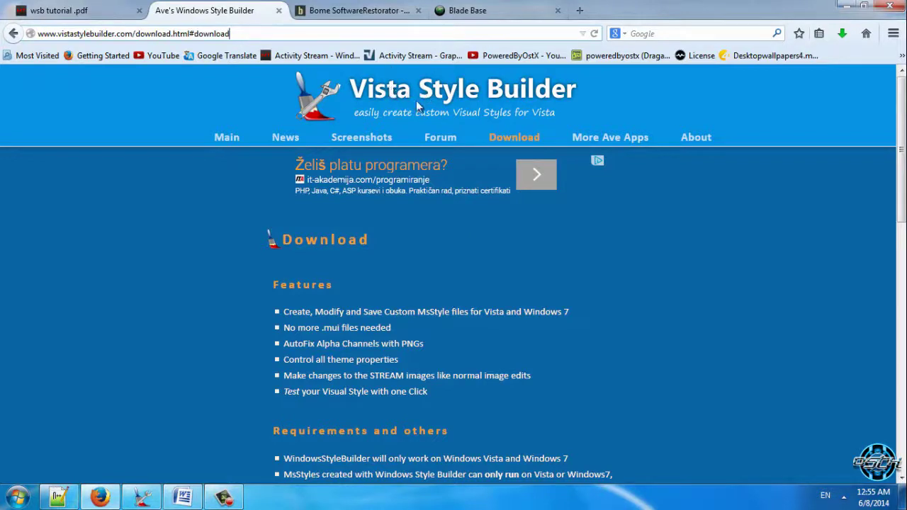
pyautogui.moveTo(147, 45); pyautogui.dragTo(36, 33)
pyautogui.click(260, 31)
pyautogui.scroll(-10, 196, 255)
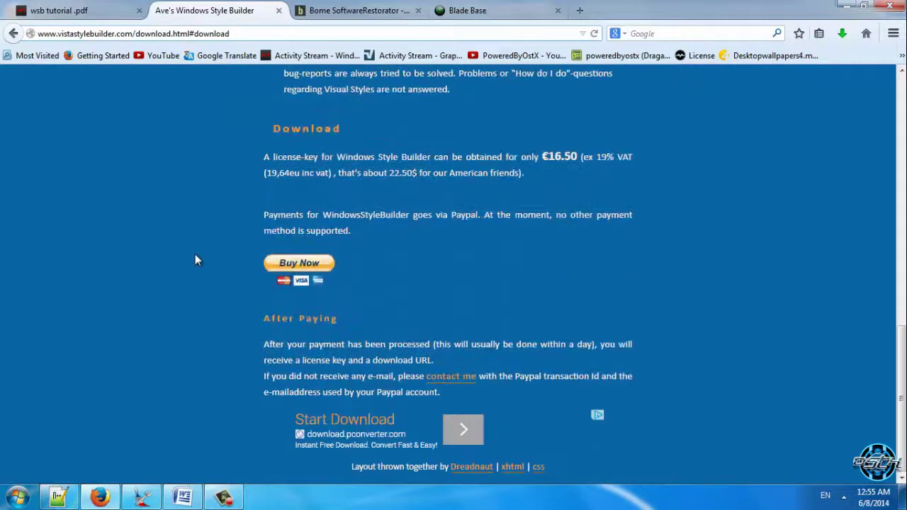
pyautogui.scroll(10, 196, 281)
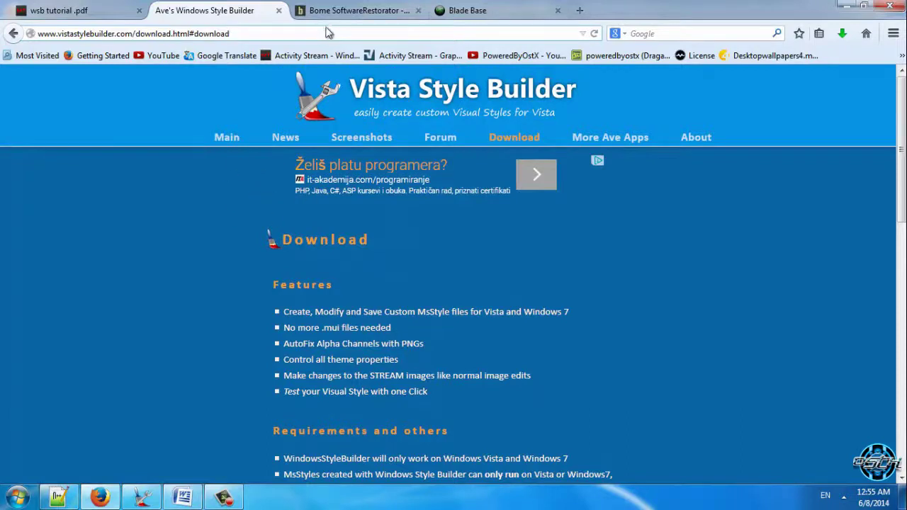
pyautogui.moveTo(300, 37); pyautogui.dragTo(260, 37)
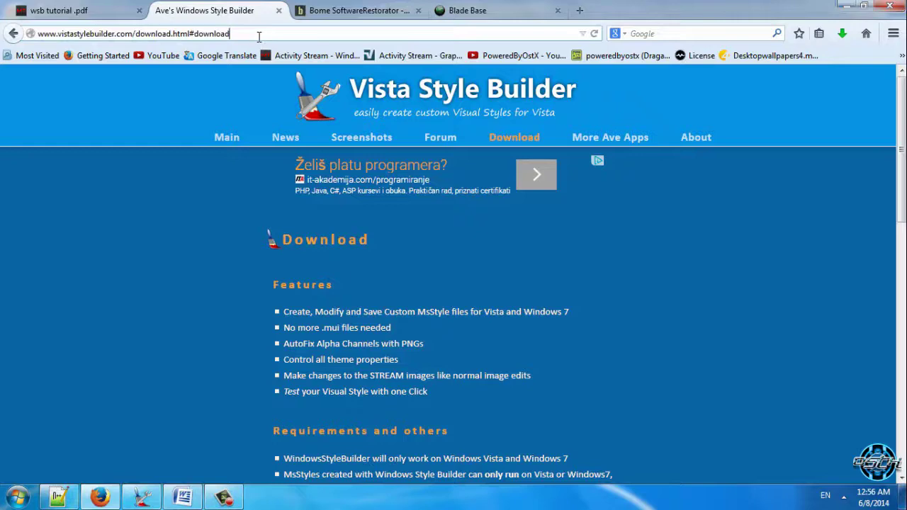
pyautogui.click(319, 15)
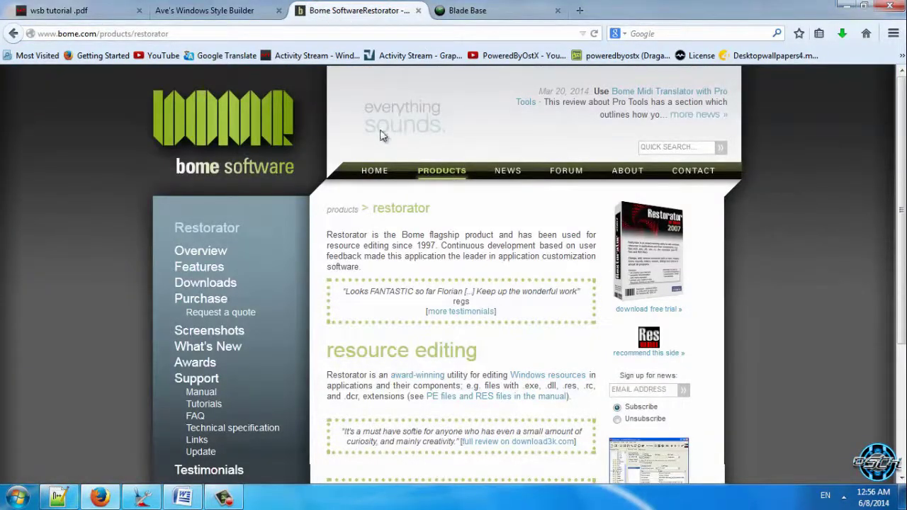
# - Minimize the browser and the Word document and refresh the desktop
pyautogui.click(844, 5)
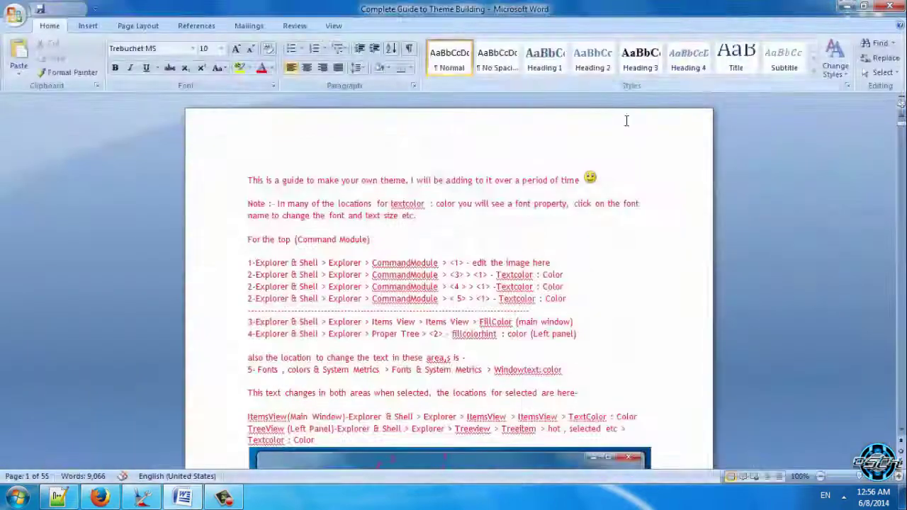
pyautogui.click(843, 6)
pyautogui.rightClick(425, 146)
pyautogui.click(440, 201)
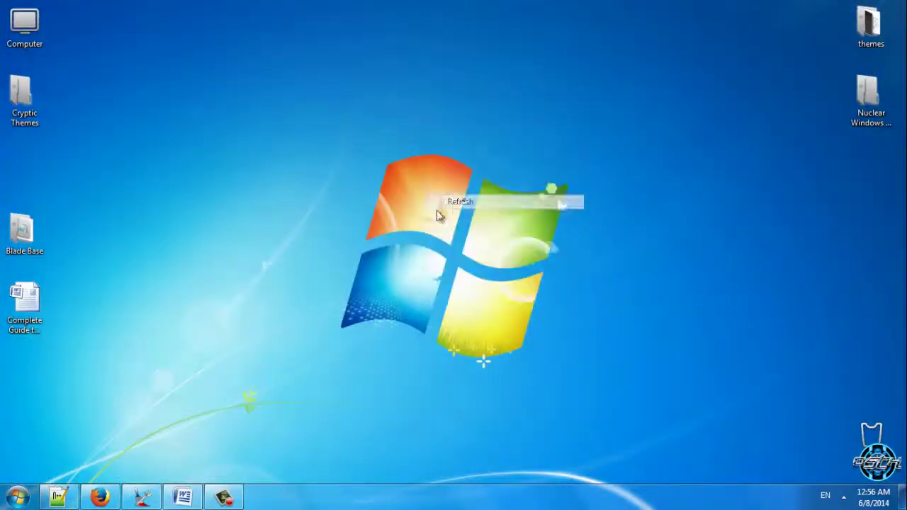
# - Switch back to Firefox and examine the Bome Restorator product page and its web address
pyautogui.click(100, 496)
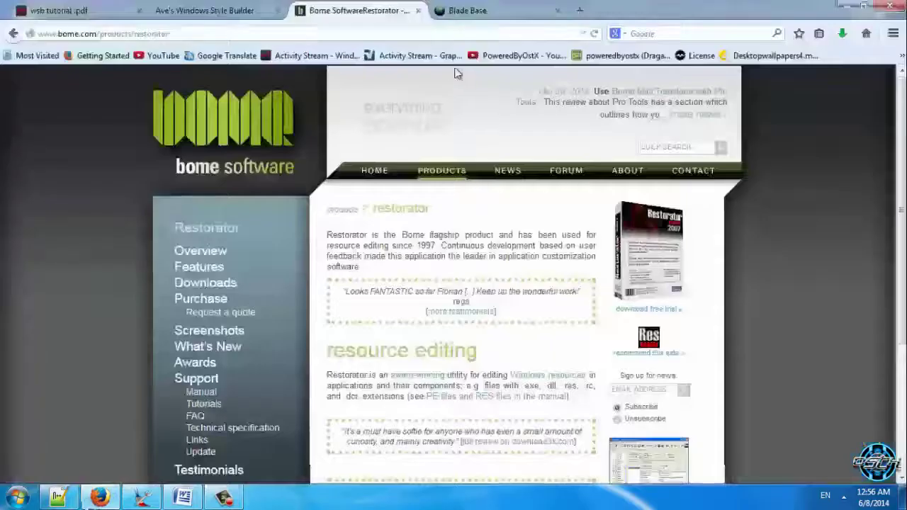
pyautogui.click(416, 33)
pyautogui.click(430, 33)
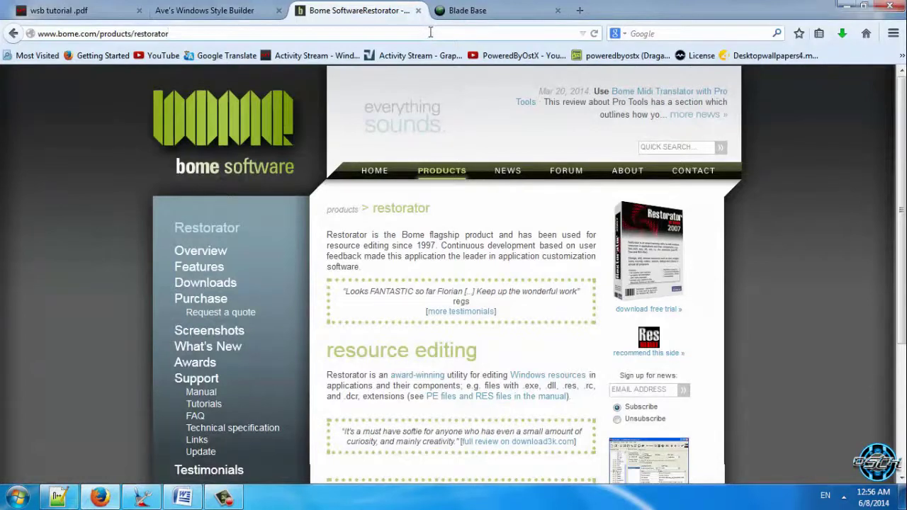
pyautogui.scroll(-5, 355, 278)
pyautogui.scroll(5, 355, 284)
pyautogui.doubleClick(247, 35)
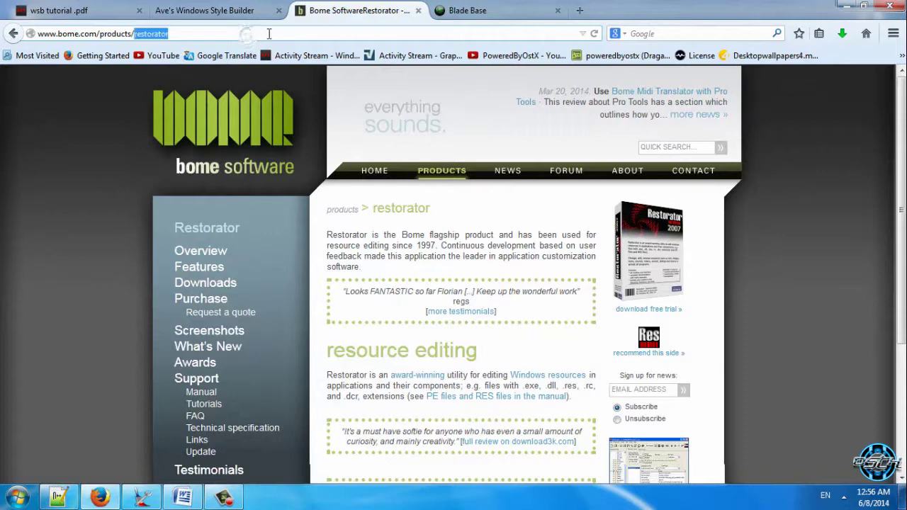
pyautogui.click(247, 35)
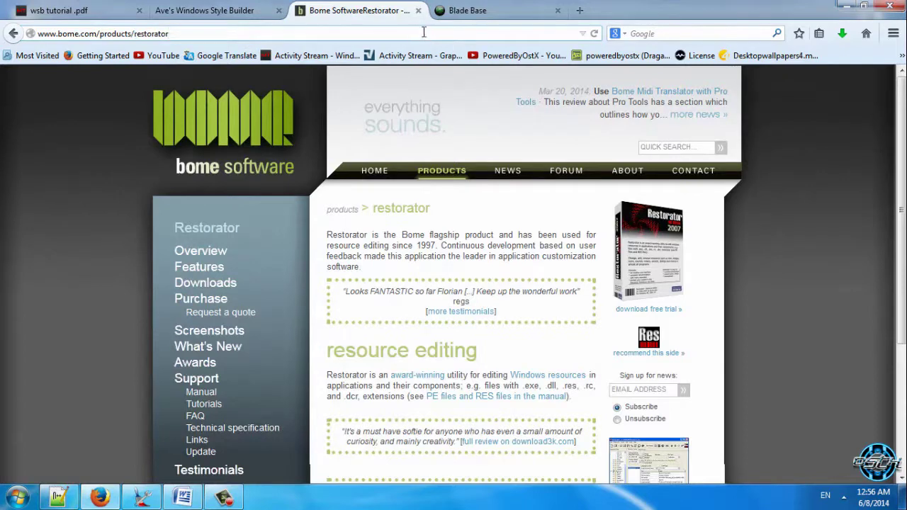
# - Show the Blade Base forum thread and examine its description and attached files
pyautogui.click(467, 11)
pyautogui.scroll(-6, 360, 216)
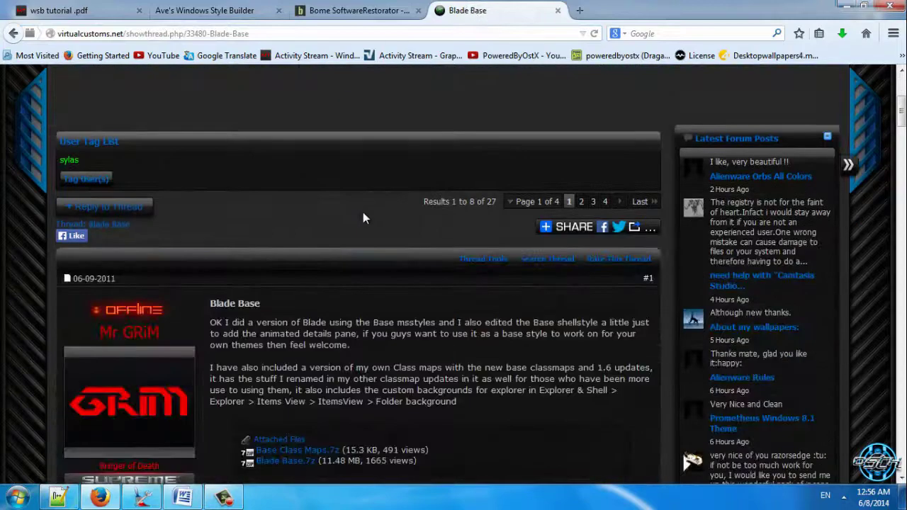
pyautogui.scroll(-2, 356, 215)
pyautogui.scroll(2, 333, 227)
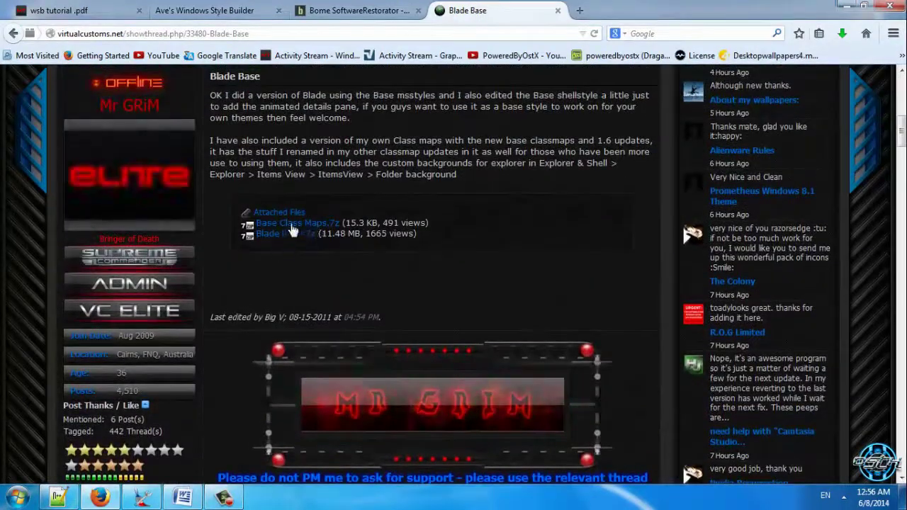
# - Go back to the desktop and open the Blade_Base subfolder inside the Blade Base folder
pyautogui.press('super+d')
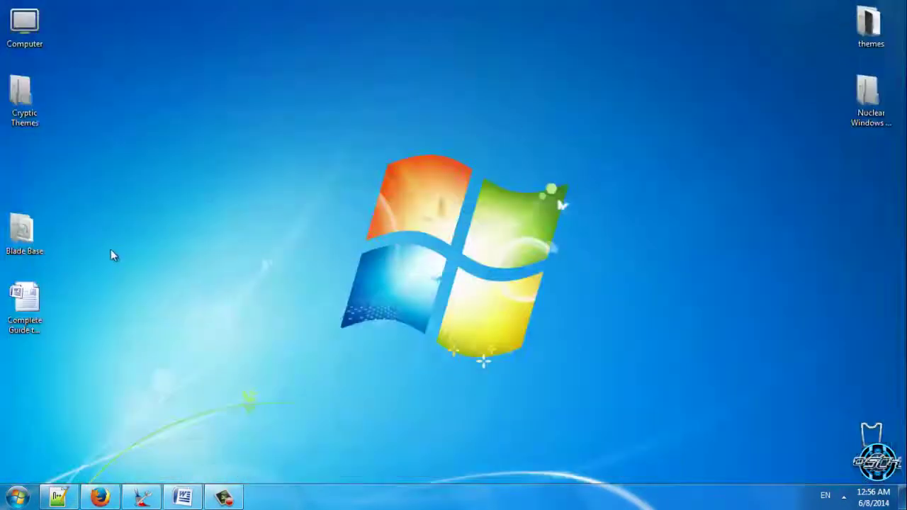
pyautogui.doubleClick(42, 246)
pyautogui.doubleClick(234, 100)
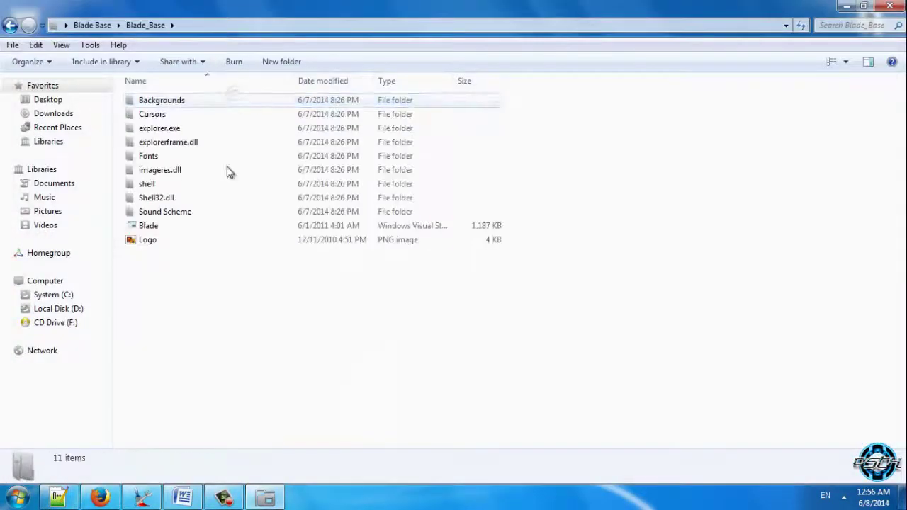
# - Select the Blade visual style, place the Type column after Size and widen it to show the full file type, and close the folder
pyautogui.click(220, 224)
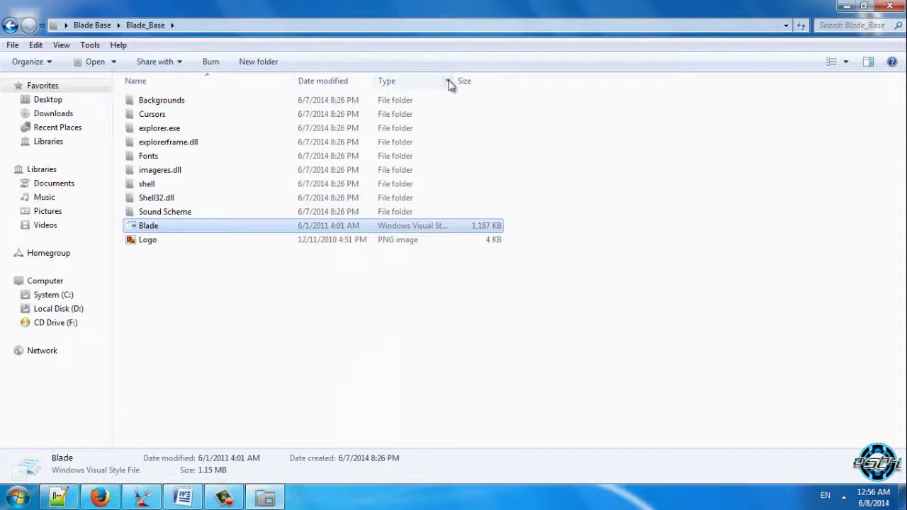
pyautogui.moveTo(506, 83); pyautogui.dragTo(579, 84)
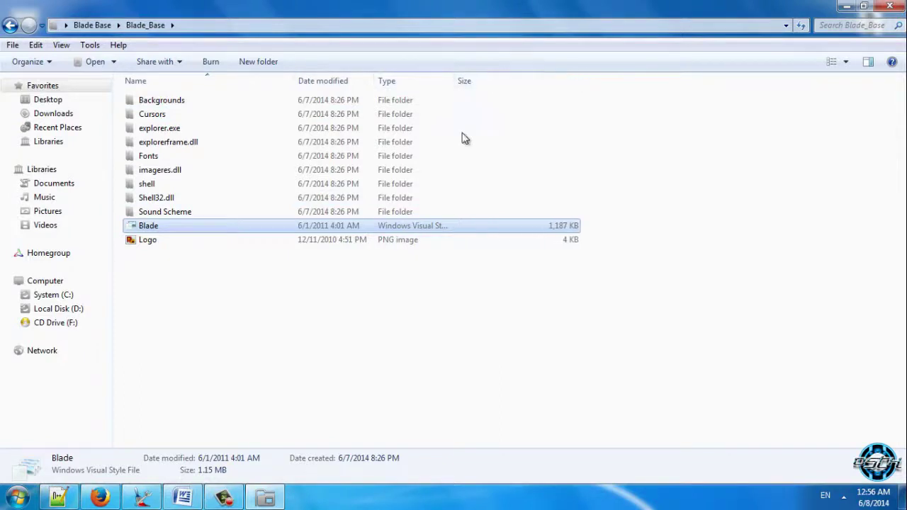
pyautogui.moveTo(467, 87)
pyautogui.mouseDown()
pyautogui.moveTo(454, 87)
pyautogui.moveTo(468, 88)
pyautogui.mouseUp()
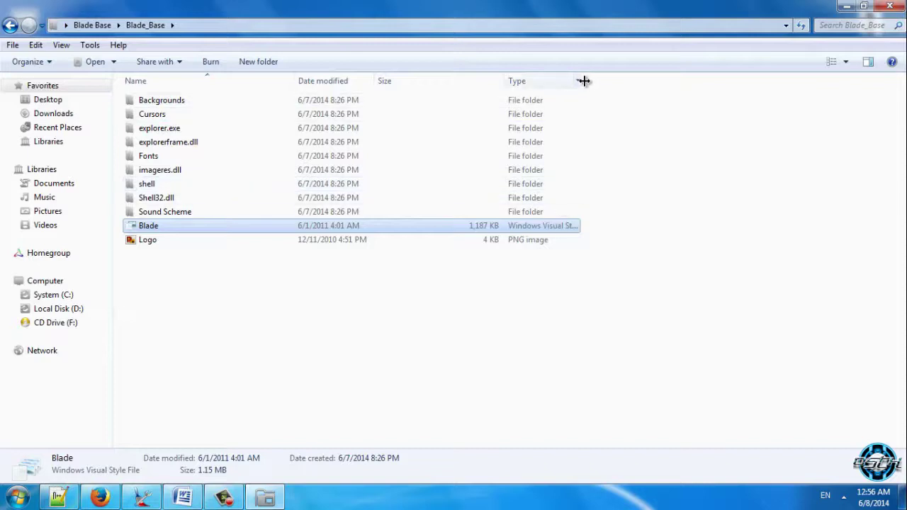
pyautogui.moveTo(583, 81); pyautogui.dragTo(649, 80)
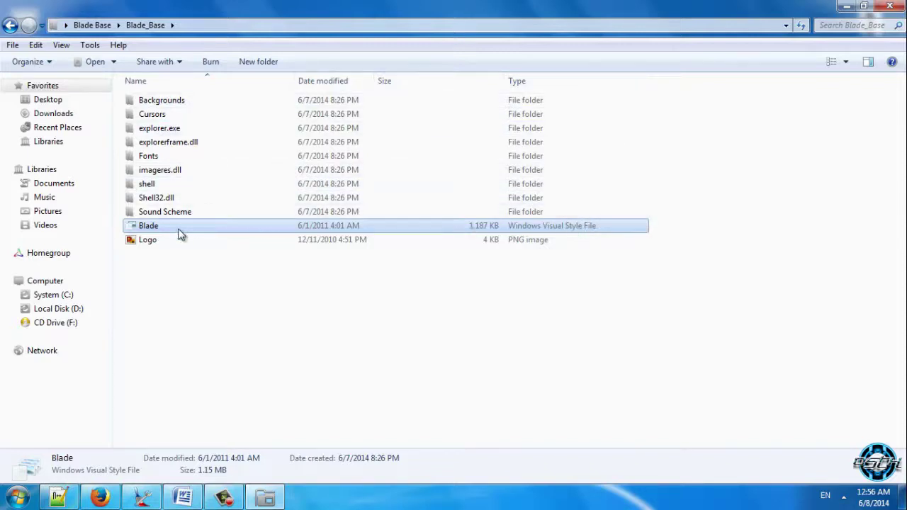
pyautogui.click(157, 212)
pyautogui.click(150, 226)
pyautogui.click(890, 6)
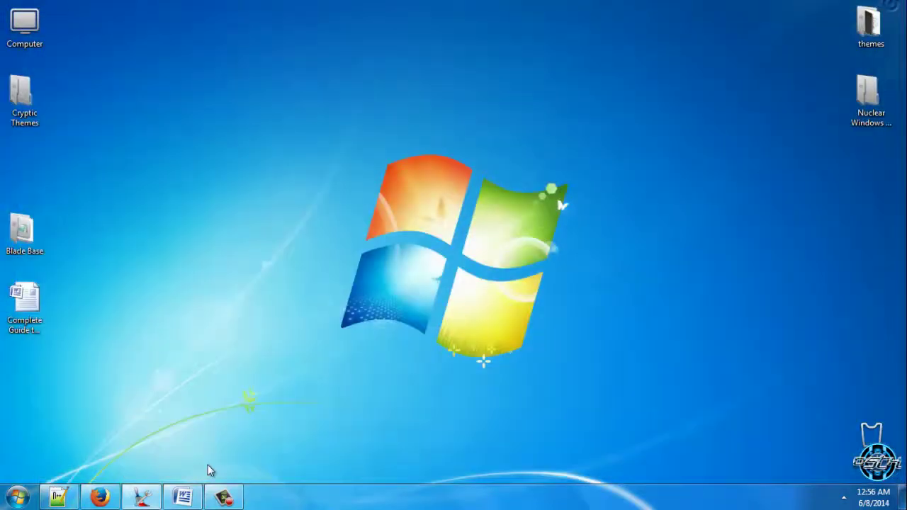
# - Switch to Firefox and examine the Blade Base.7z attachment and the header of the Virtual Customs forum thread
pyautogui.click(100, 497)
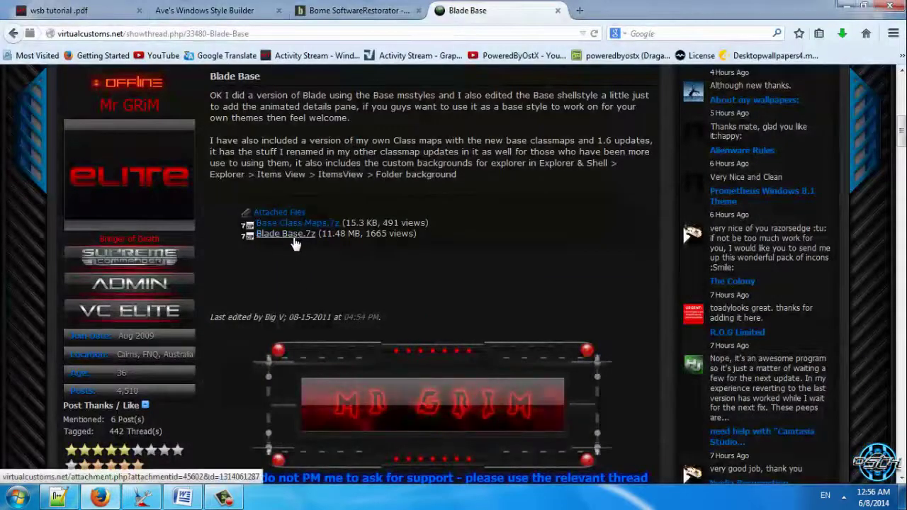
pyautogui.click(283, 242)
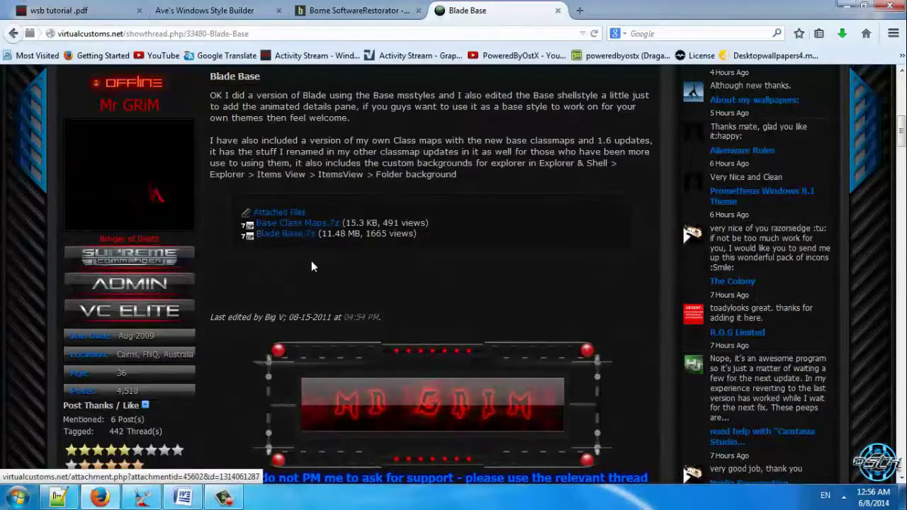
pyautogui.scroll(7, 309, 280)
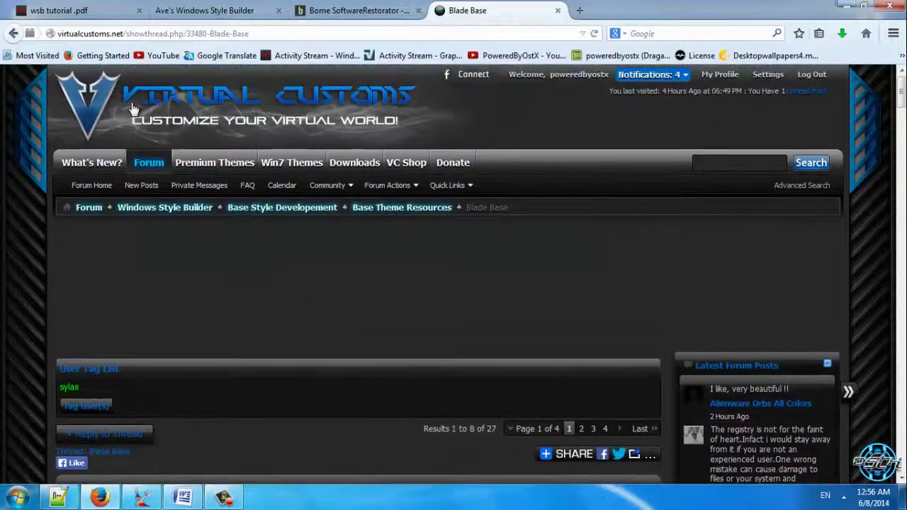
pyautogui.scroll(-7, 342, 246)
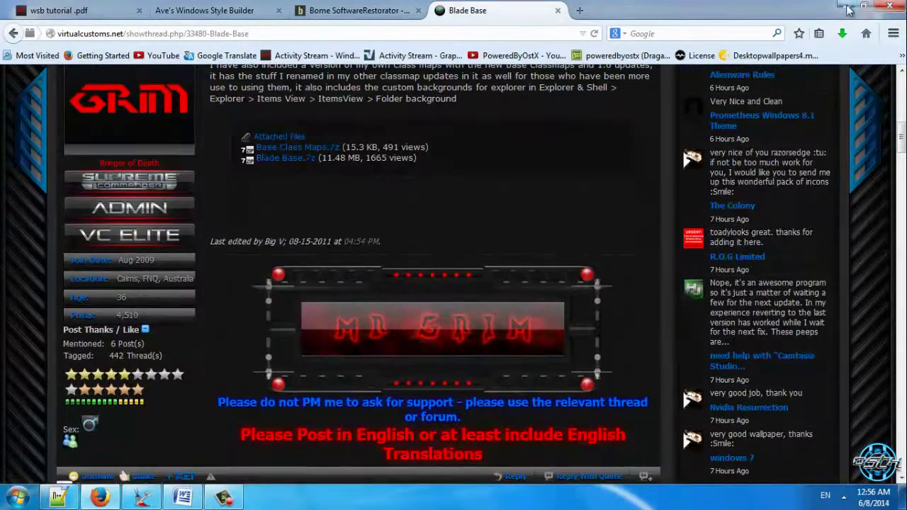
# - Show the desktop and refresh it
pyautogui.press('super+d')
pyautogui.rightClick(137, 123)
pyautogui.click(160, 179)
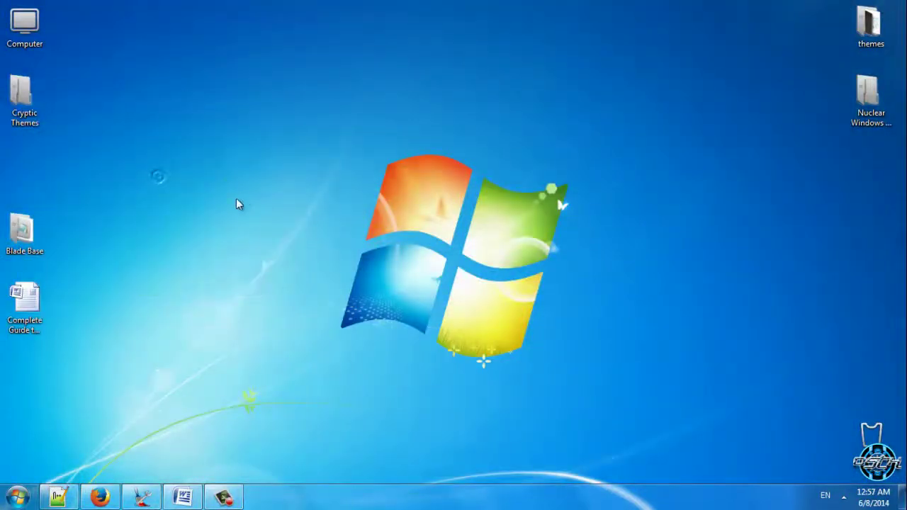
# - Switch to Win7 Style Builder, collapse the Styles branch and keep the window maximized
pyautogui.click(141, 495)
pyautogui.click(138, 498)
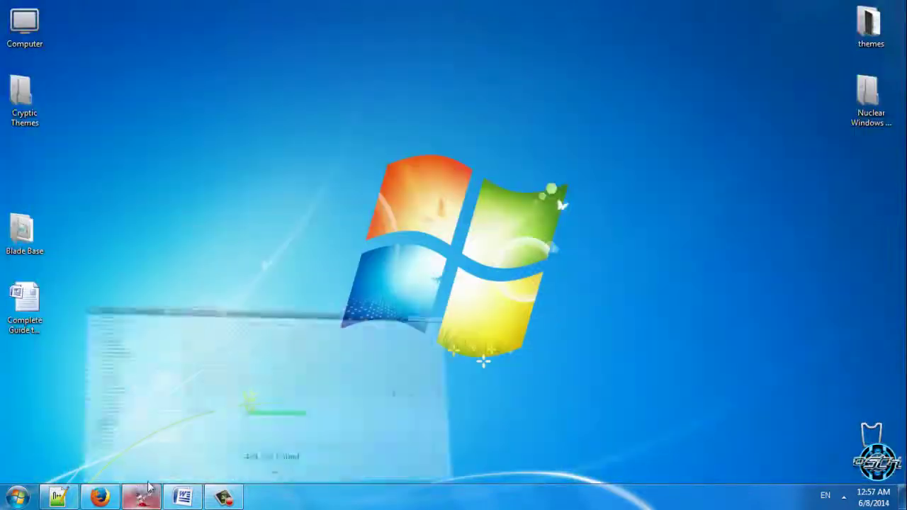
pyautogui.click(142, 496)
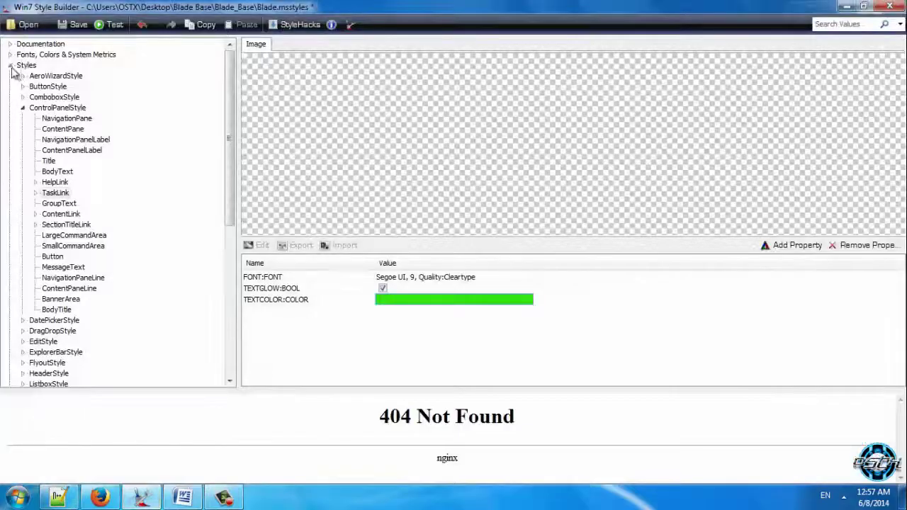
pyautogui.click(10, 64)
pyautogui.doubleClick(179, 13)
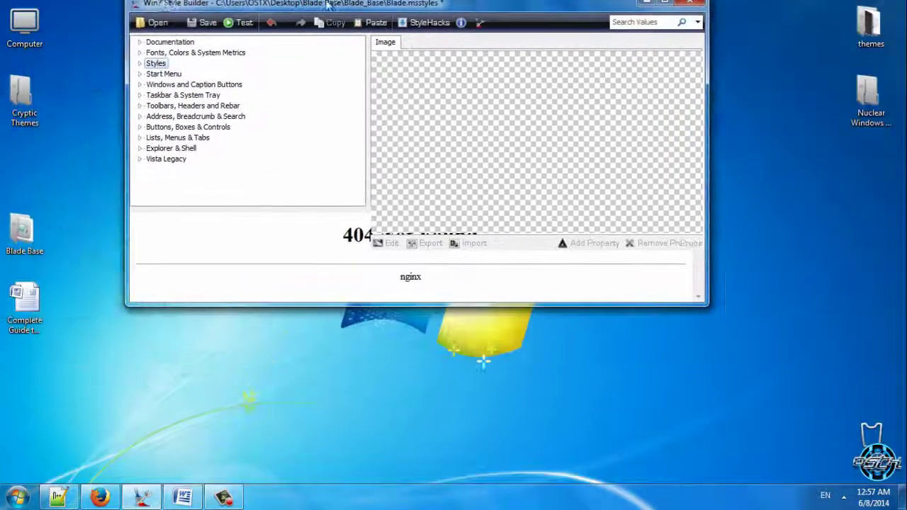
pyautogui.doubleClick(179, 12)
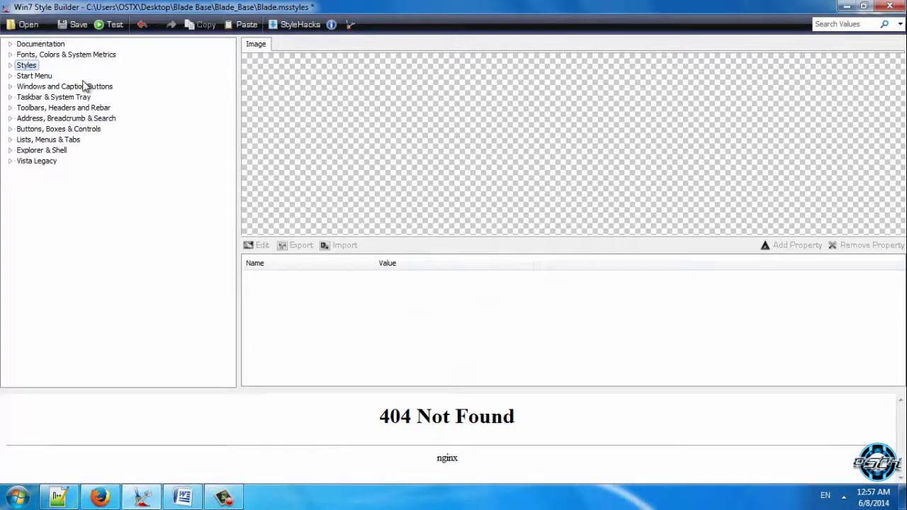
# - Open the existing visual style Blade from the Blade_Base subfolder of the desktop's Blade Base folder
pyautogui.click(25, 27)
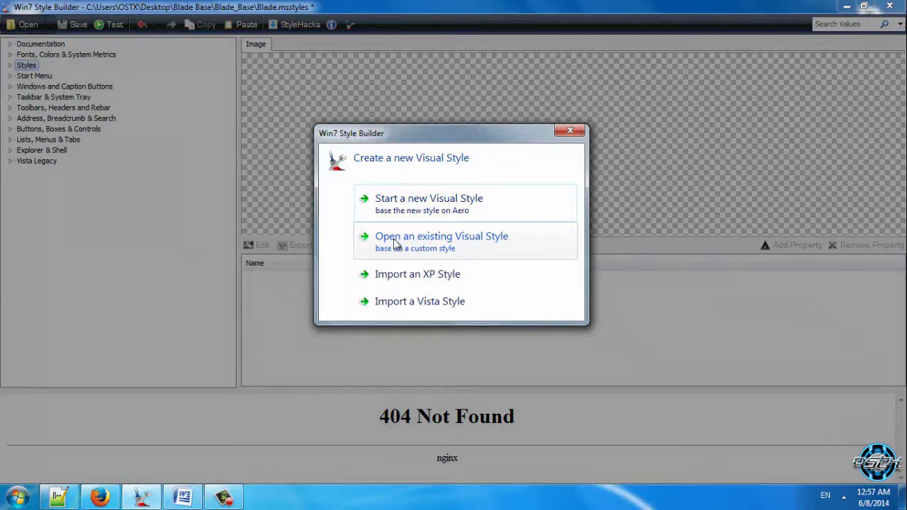
pyautogui.click(482, 243)
pyautogui.click(257, 191)
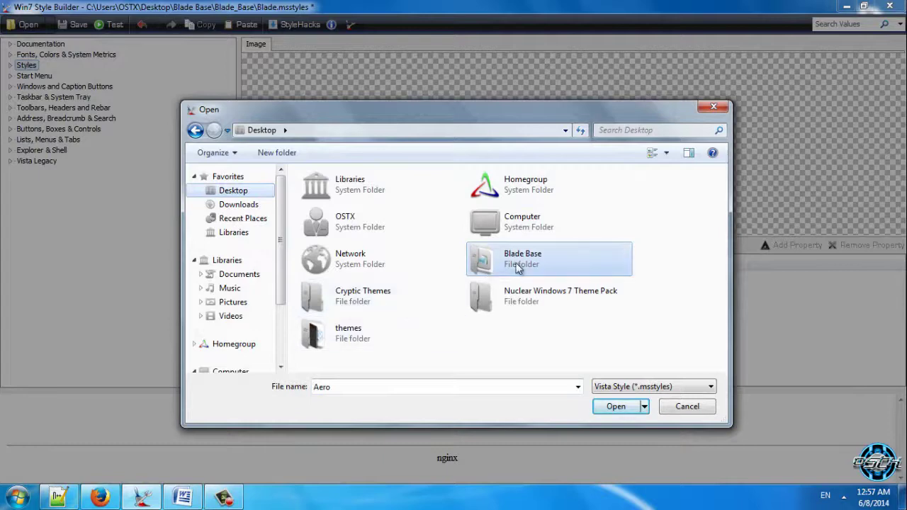
pyautogui.doubleClick(521, 263)
pyautogui.doubleClick(319, 193)
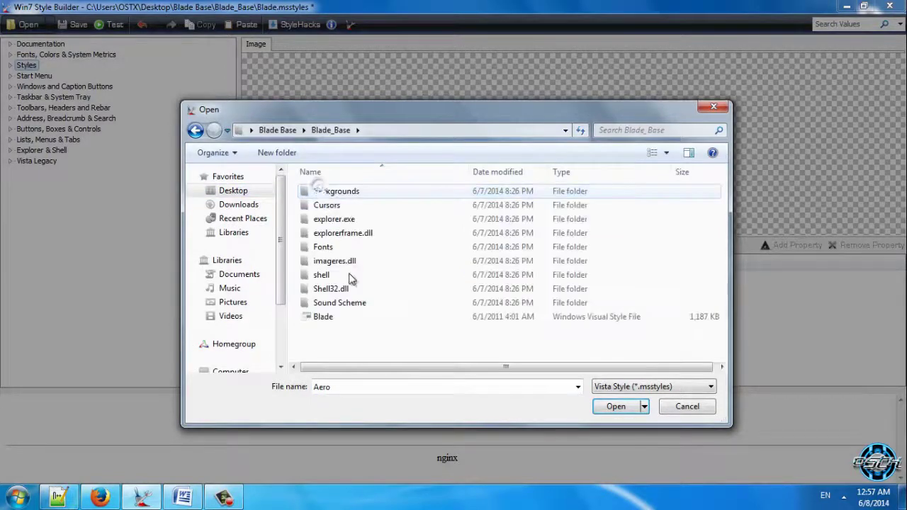
pyautogui.click(337, 315)
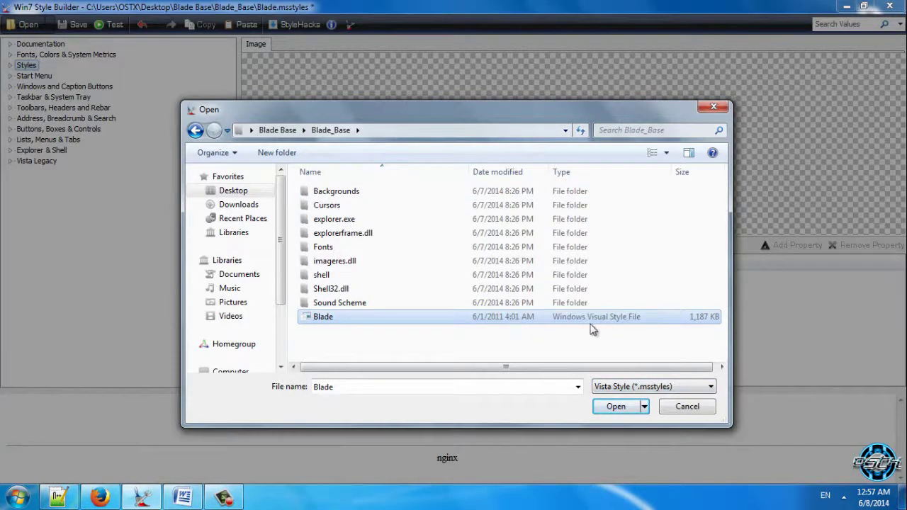
pyautogui.click(613, 406)
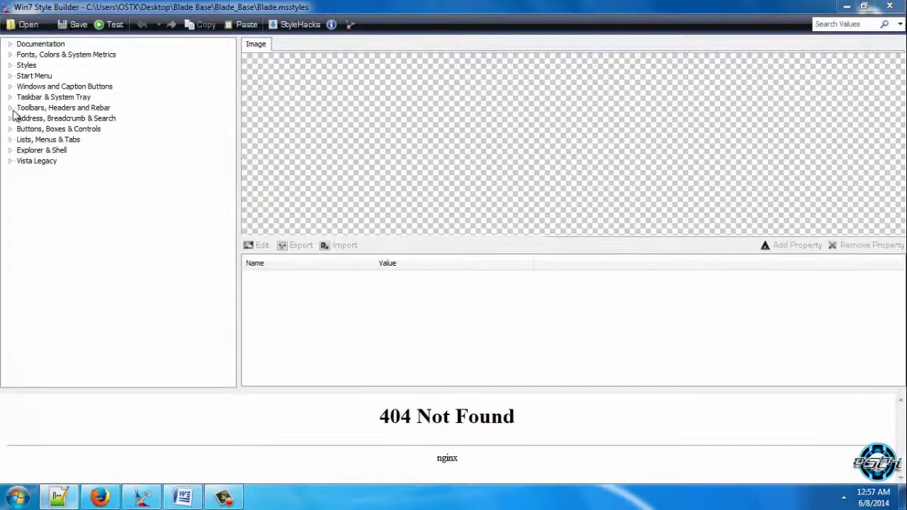
# - Examine the Aero and Basic branches under Start Menu > Menus
pyautogui.click(10, 76)
pyautogui.click(22, 86)
pyautogui.click(35, 97)
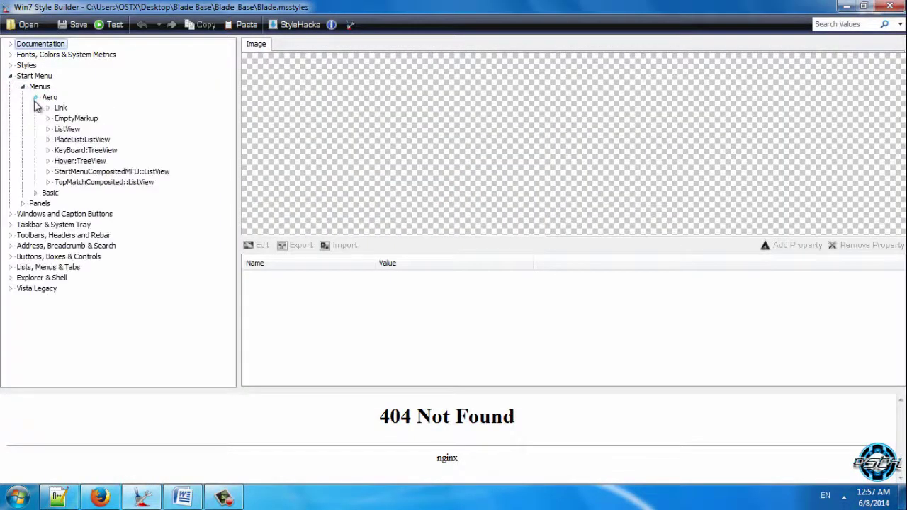
pyautogui.click(55, 107)
pyautogui.click(35, 97)
pyautogui.click(36, 108)
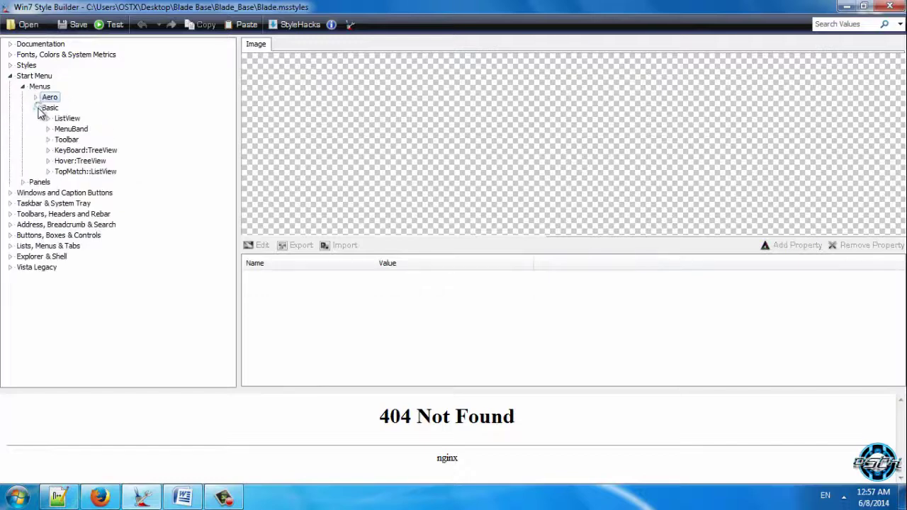
pyautogui.click(36, 108)
# - Examine the Top elements under Start Menu > Panels > Aero, from MoreProgramsExtended to LogoffExtended, and collapse the Start Menu branch
pyautogui.click(22, 86)
pyautogui.click(22, 97)
pyautogui.click(35, 108)
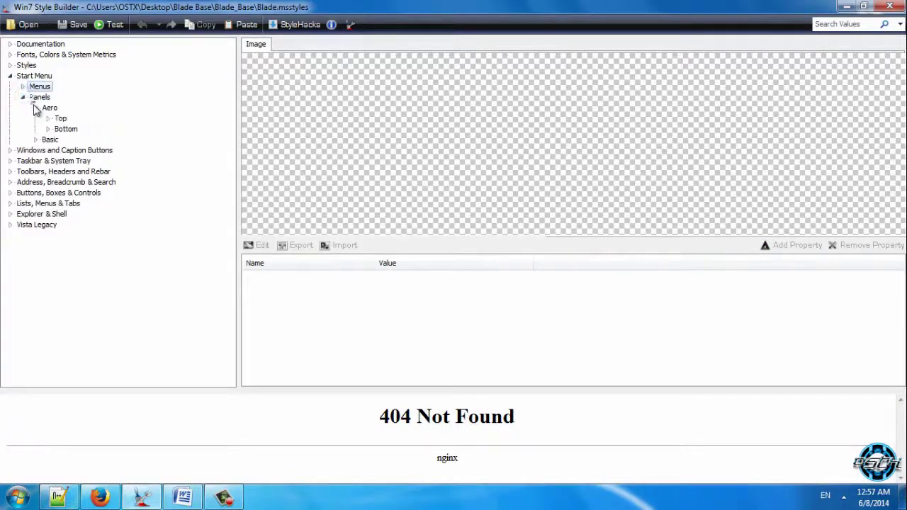
pyautogui.click(47, 119)
pyautogui.click(78, 140)
pyautogui.click(81, 161)
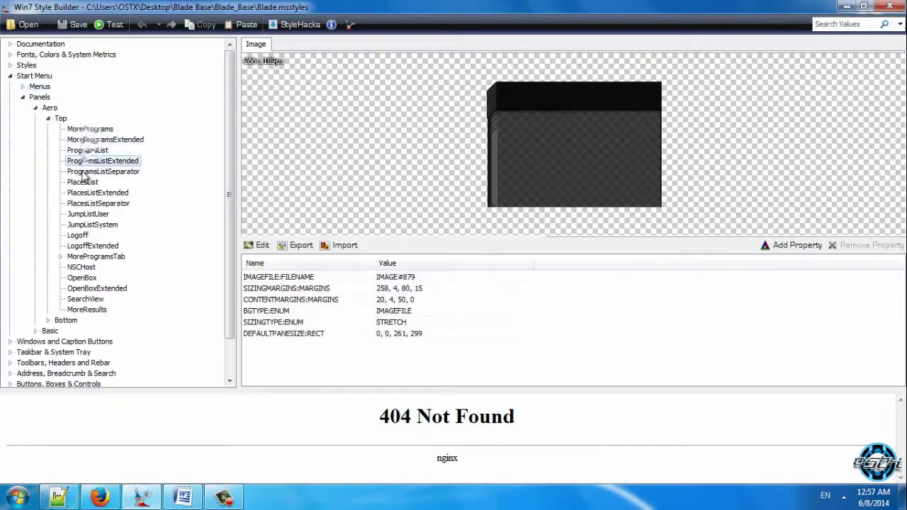
pyautogui.click(83, 171)
pyautogui.click(82, 192)
pyautogui.click(84, 203)
pyautogui.click(82, 225)
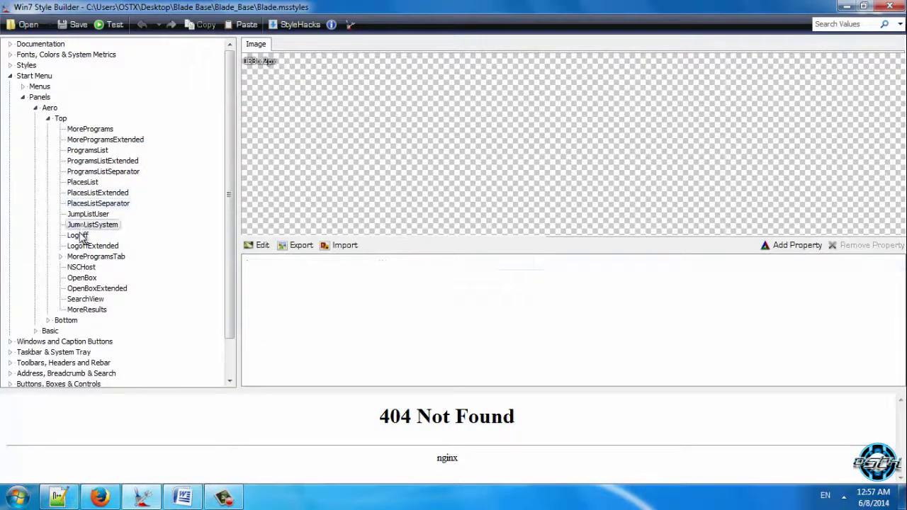
pyautogui.click(82, 245)
pyautogui.click(21, 97)
pyautogui.click(10, 76)
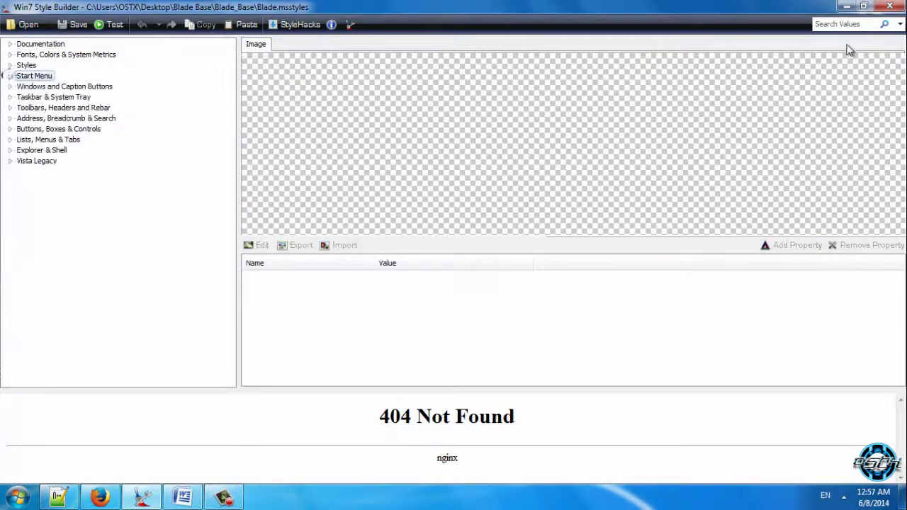
# - Switch to the Complete Guide to Theme Building in Word and examine the Command Module path starting at Explorer & Shell > Explorer
pyautogui.click(847, 6)
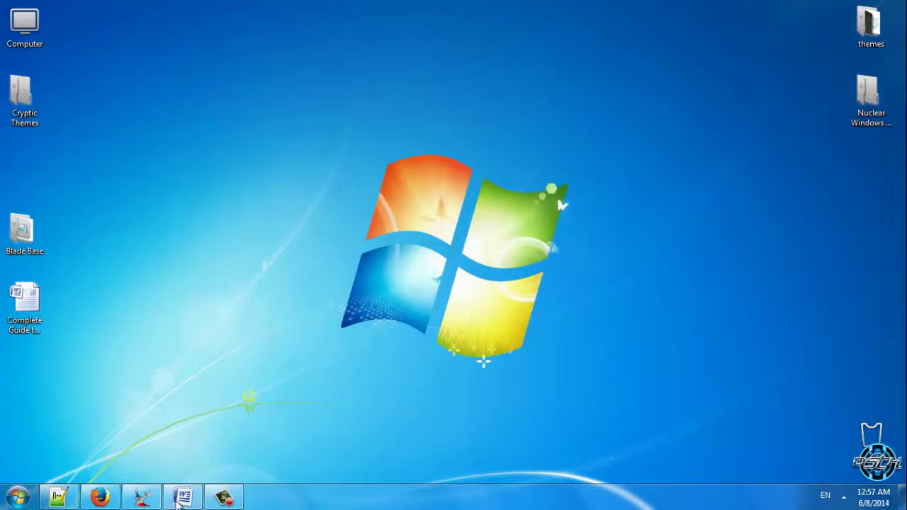
pyautogui.click(181, 497)
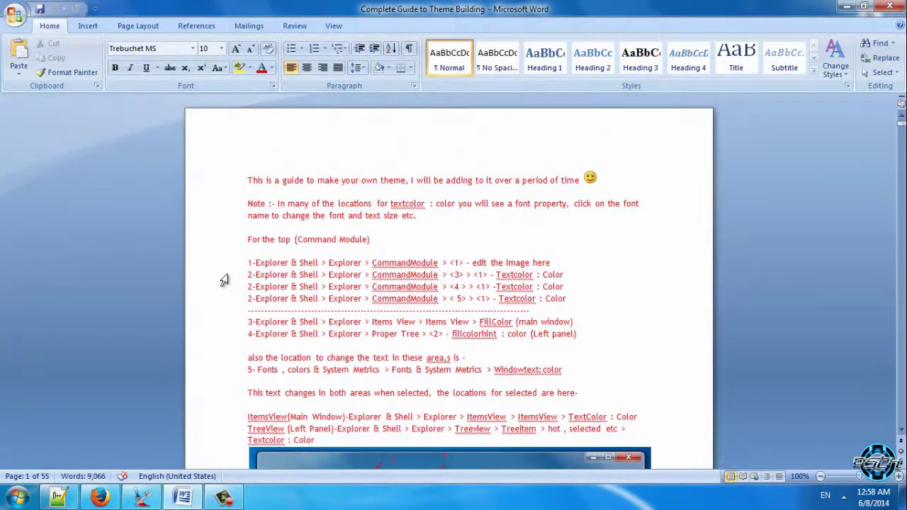
pyautogui.scroll(-6, 304, 287)
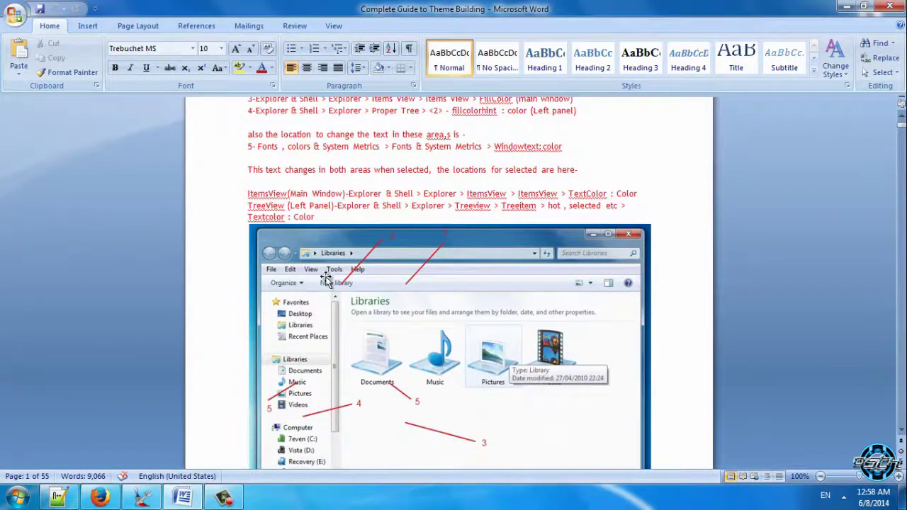
pyautogui.scroll(6, 304, 287)
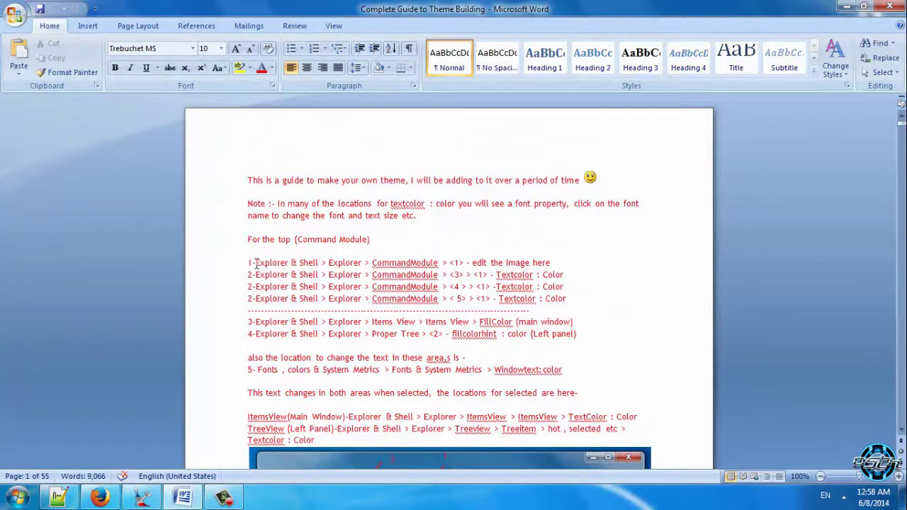
pyautogui.moveTo(255, 262); pyautogui.dragTo(324, 262)
pyautogui.click(360, 262)
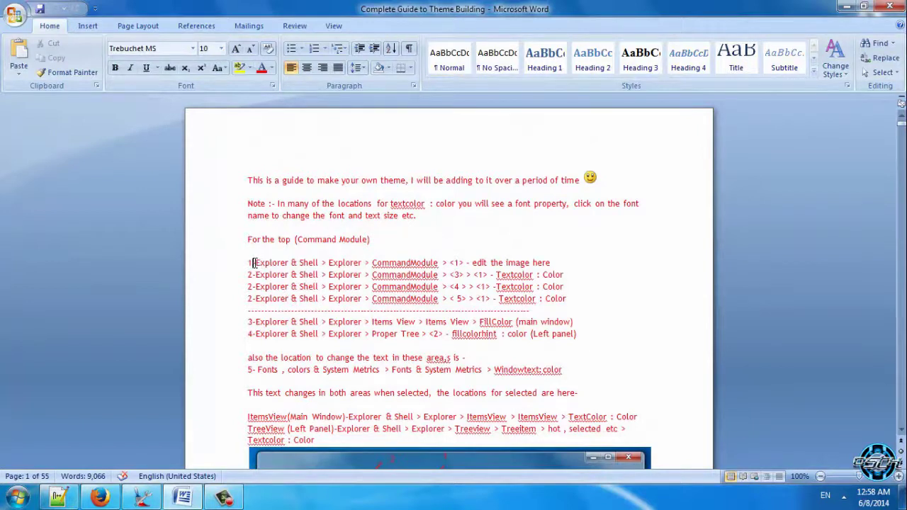
pyautogui.moveTo(253, 262); pyautogui.dragTo(347, 265)
pyautogui.click(348, 265)
# - Switch to Win7 Style Builder and expand Explorer & Shell > Explorer, following the first path in the Word guide
pyautogui.click(142, 496)
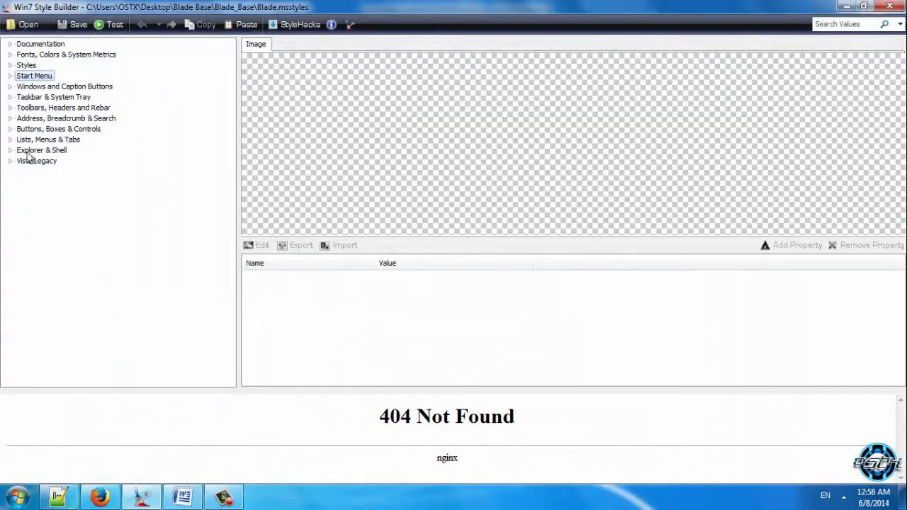
pyautogui.click(10, 150)
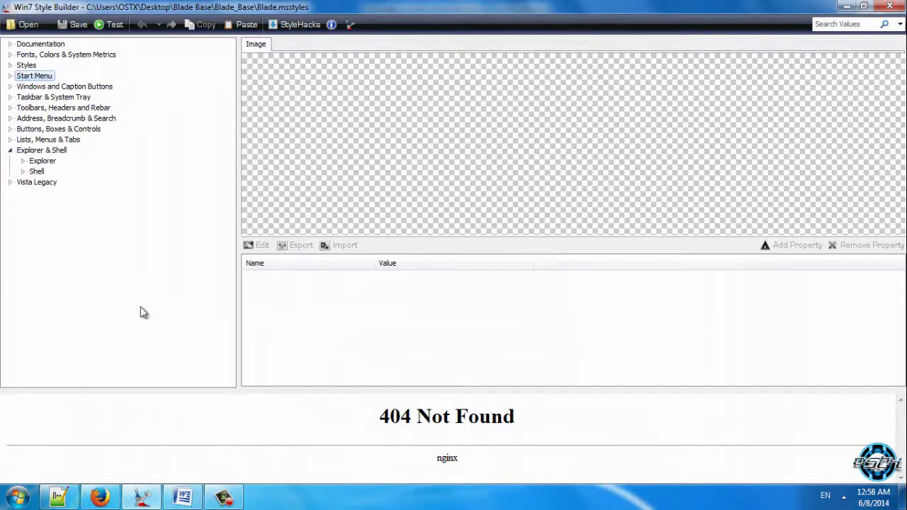
pyautogui.click(182, 497)
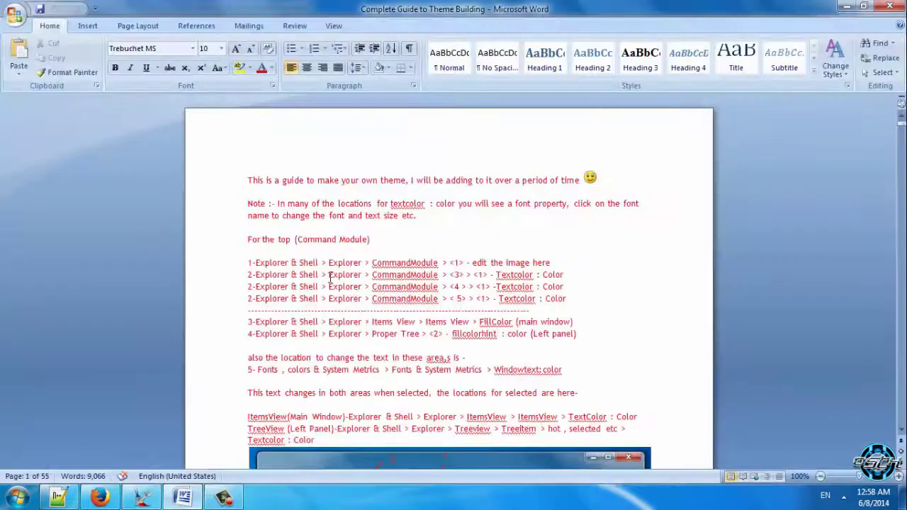
pyautogui.doubleClick(330, 264)
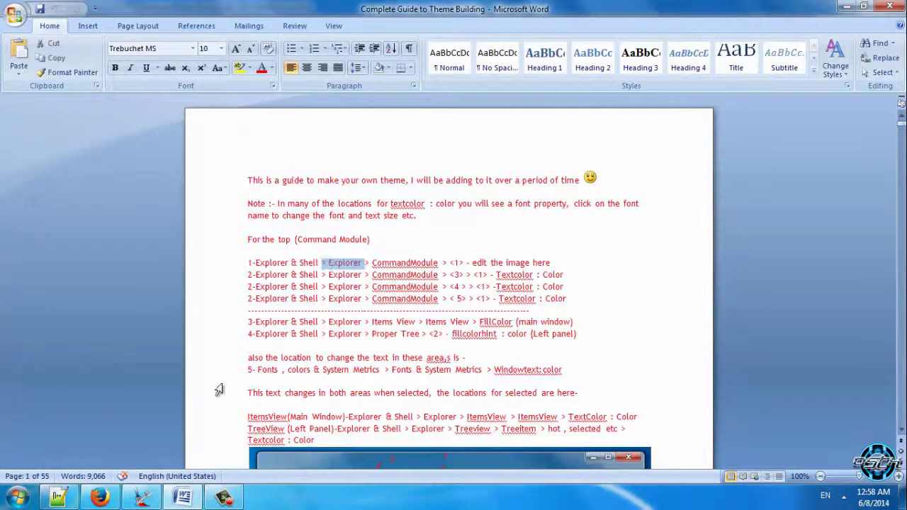
pyautogui.click(143, 497)
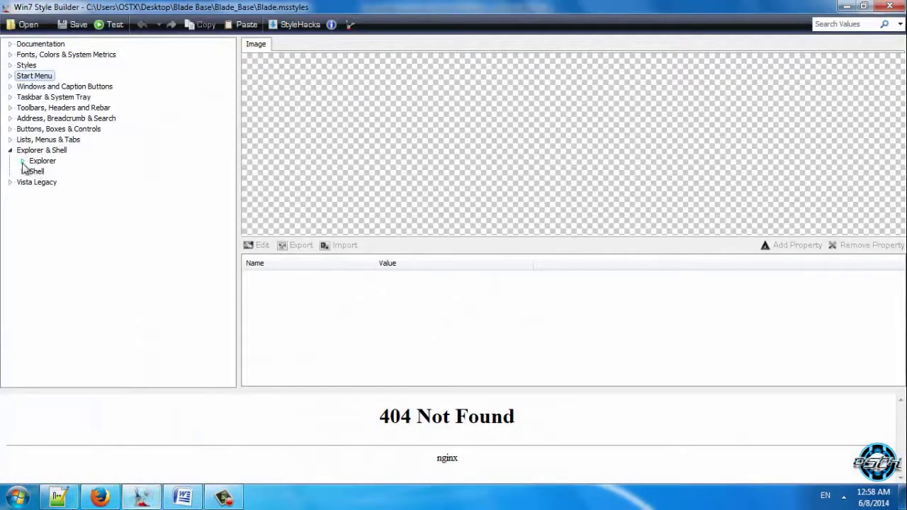
pyautogui.click(22, 161)
# - Check the next path entry in the Word guide and expand CommandModule under Explorer in Win7 Style Builder
pyautogui.click(182, 497)
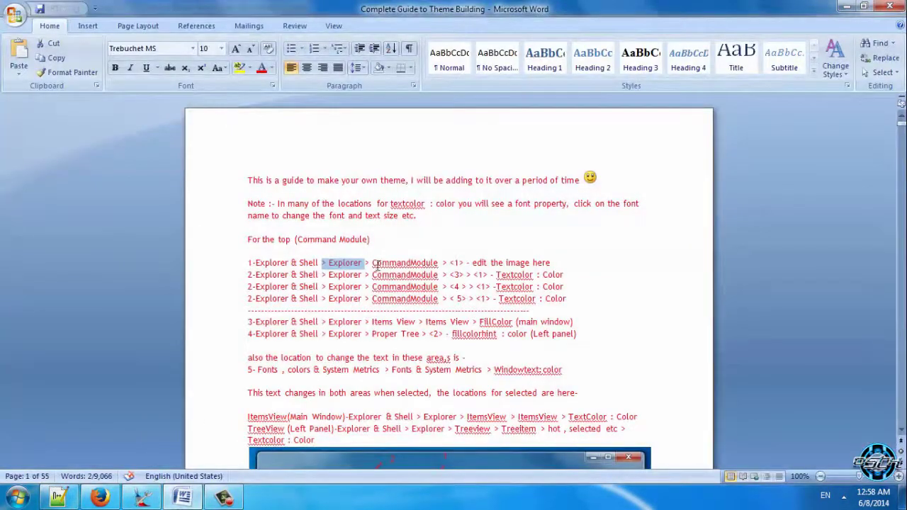
pyautogui.moveTo(373, 263); pyautogui.dragTo(439, 261)
pyautogui.click(142, 496)
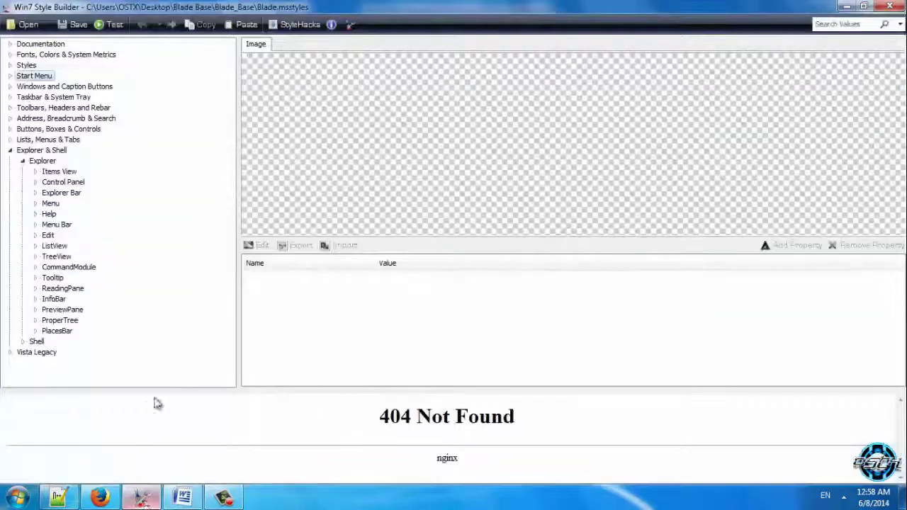
pyautogui.click(34, 268)
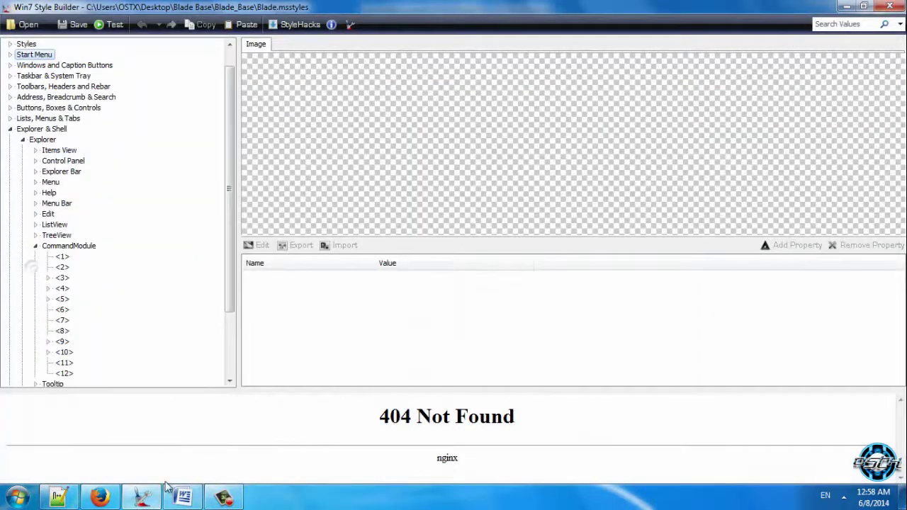
# - Check the end of the first path in the Word guide and select CommandModule element <1> in Win7 Style Builder
pyautogui.click(182, 496)
pyautogui.doubleClick(456, 263)
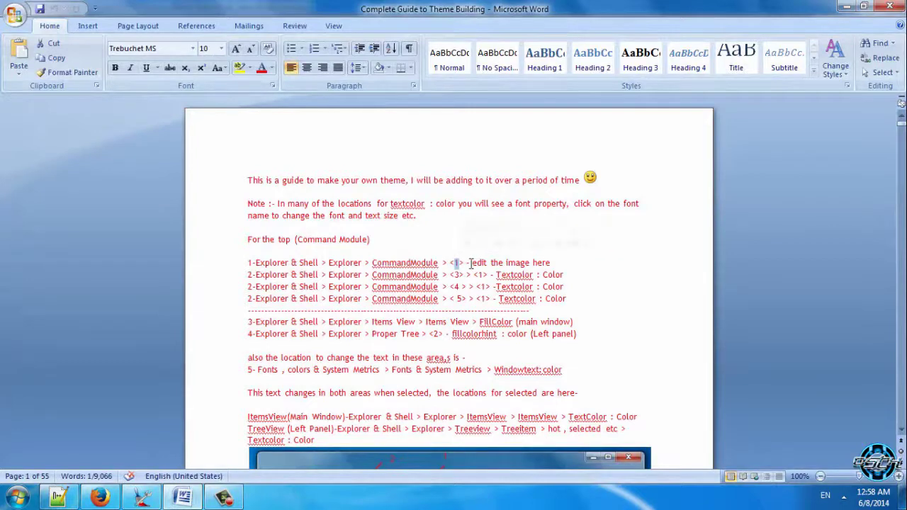
pyautogui.moveTo(470, 263); pyautogui.dragTo(544, 265)
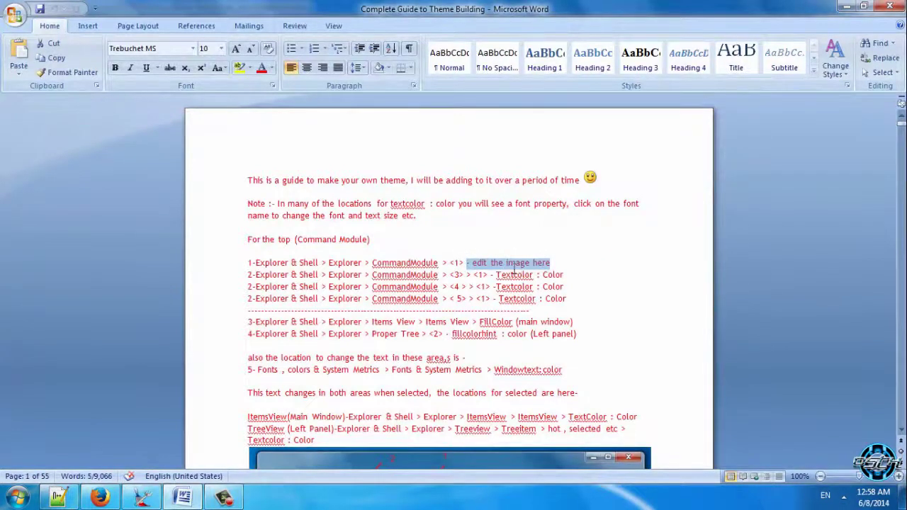
pyautogui.click(143, 497)
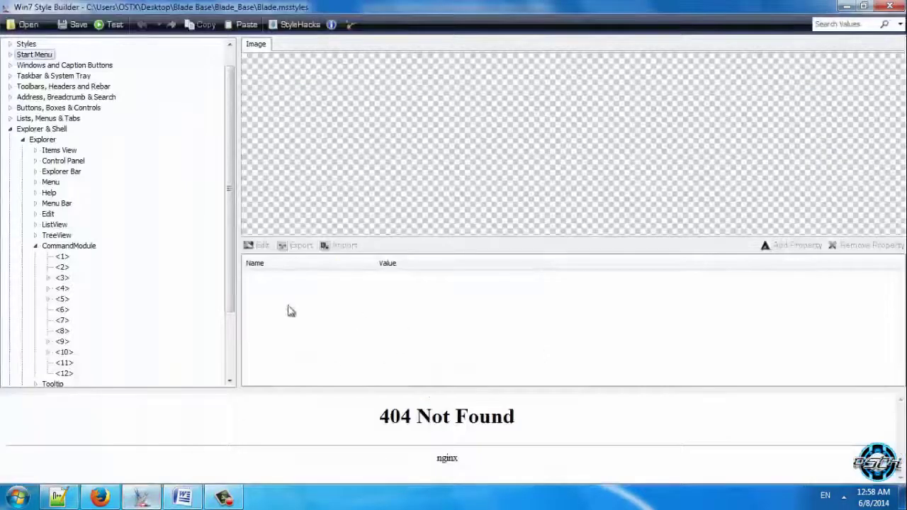
pyautogui.click(62, 257)
# - Preview the image of CommandModule <1> stretched to its full width, and close the preview
pyautogui.doubleClick(613, 155)
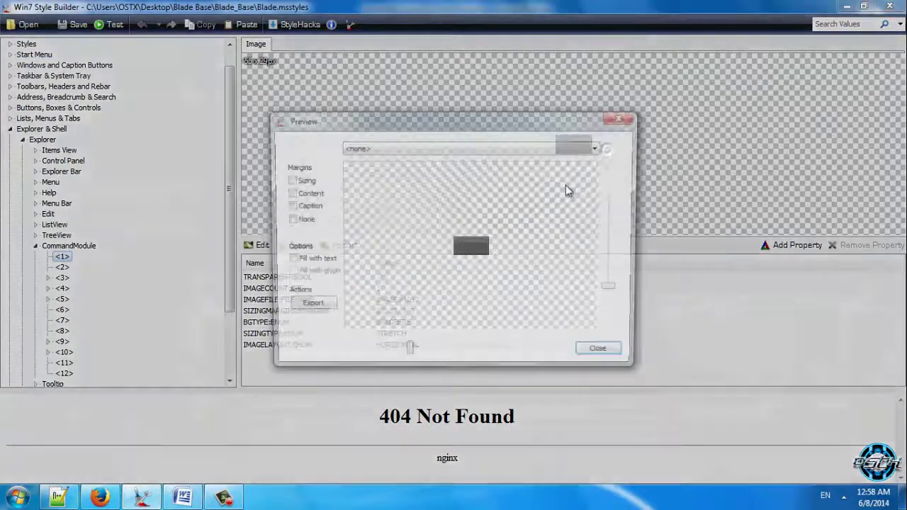
pyautogui.moveTo(415, 354); pyautogui.dragTo(531, 357)
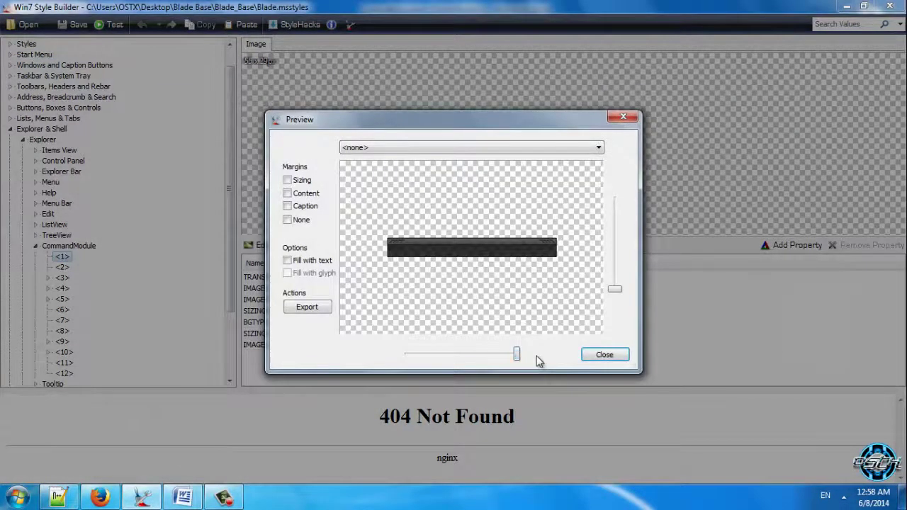
pyautogui.click(602, 356)
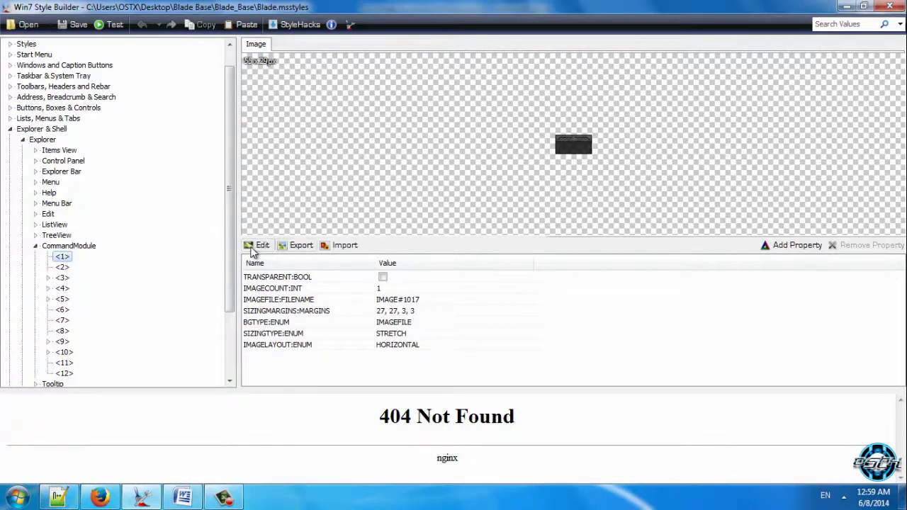
# - Export the CommandModule <1> image to the Desktop as the PNG file CommandModule_[1]Image
pyautogui.click(298, 247)
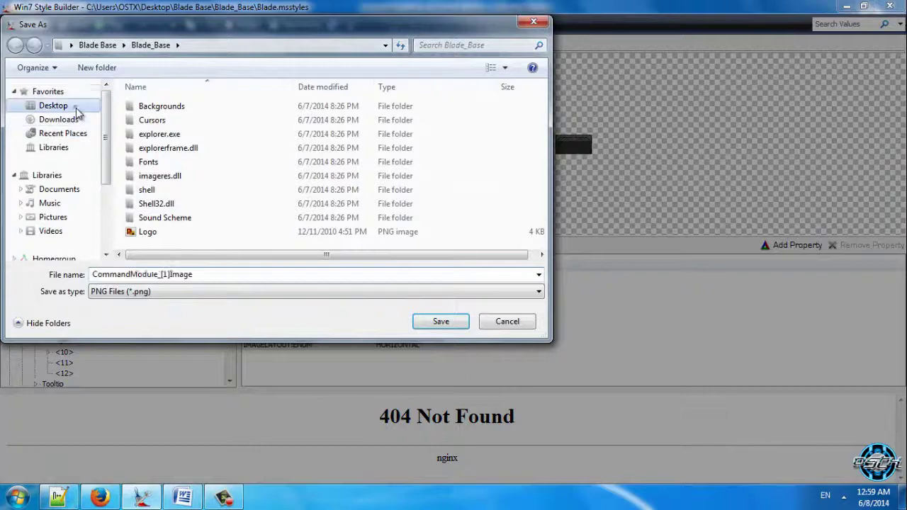
pyautogui.click(76, 114)
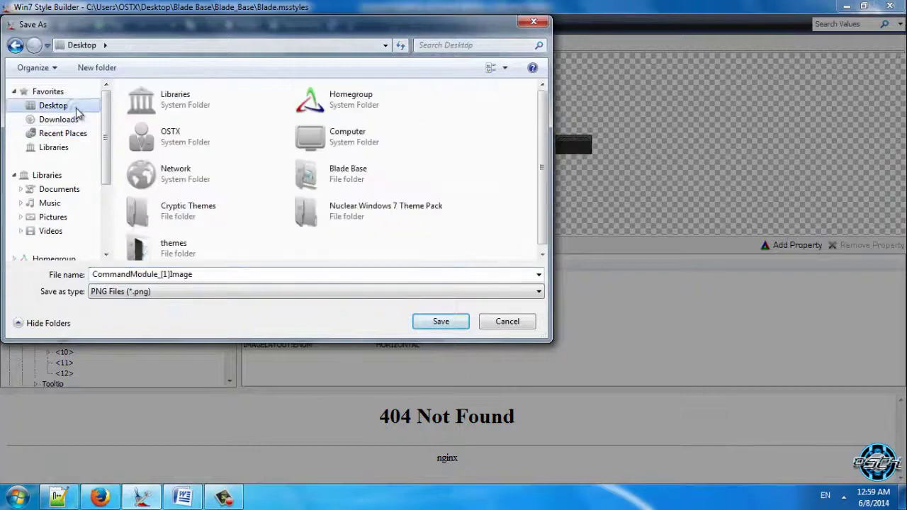
pyautogui.click(435, 323)
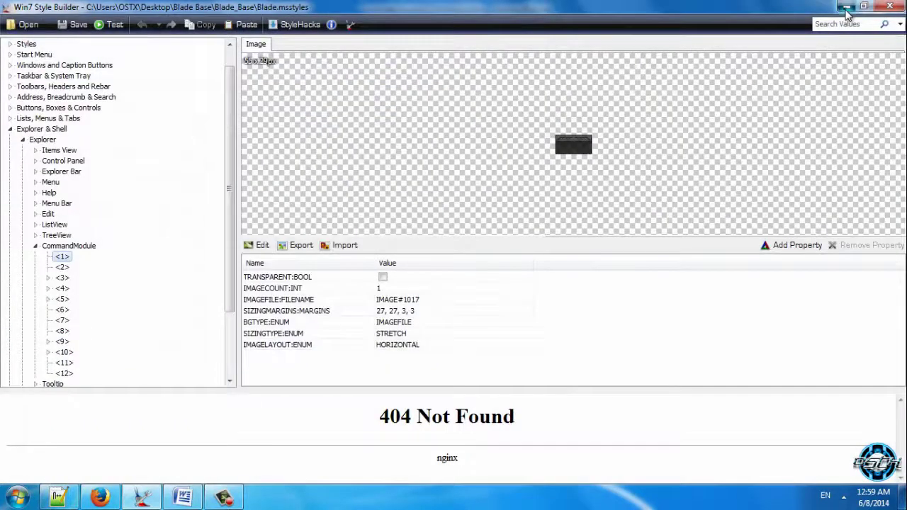
# - Show the desktop and examine which programs can open the exported CommandModule_[1]Image file
pyautogui.click(845, 7)
pyautogui.click(846, 6)
pyautogui.doubleClick(35, 168)
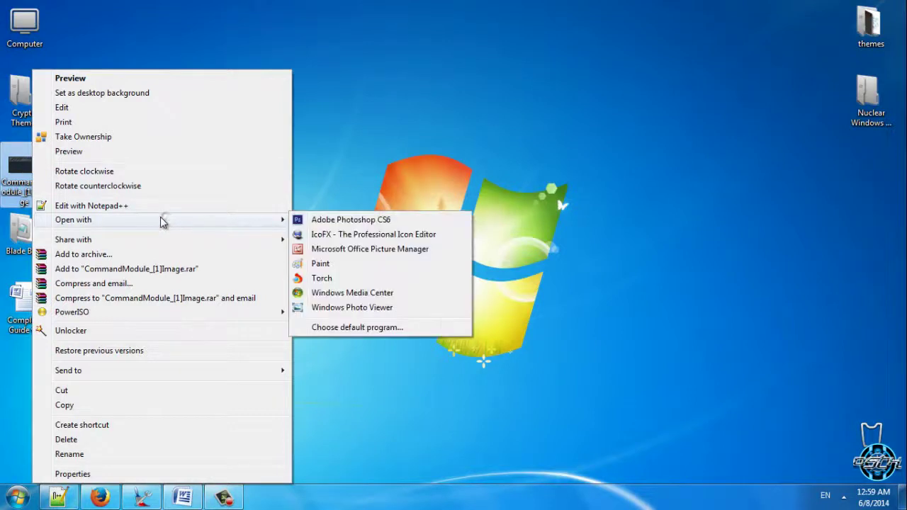
pyautogui.click(390, 191)
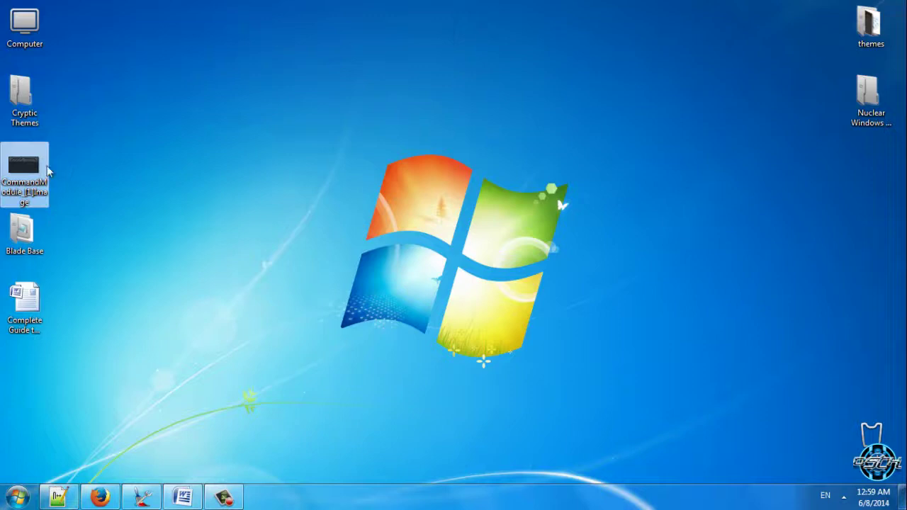
# - Examine the file type in the properties of CommandModule_[1]Image, and close the properties
pyautogui.rightClick(44, 186)
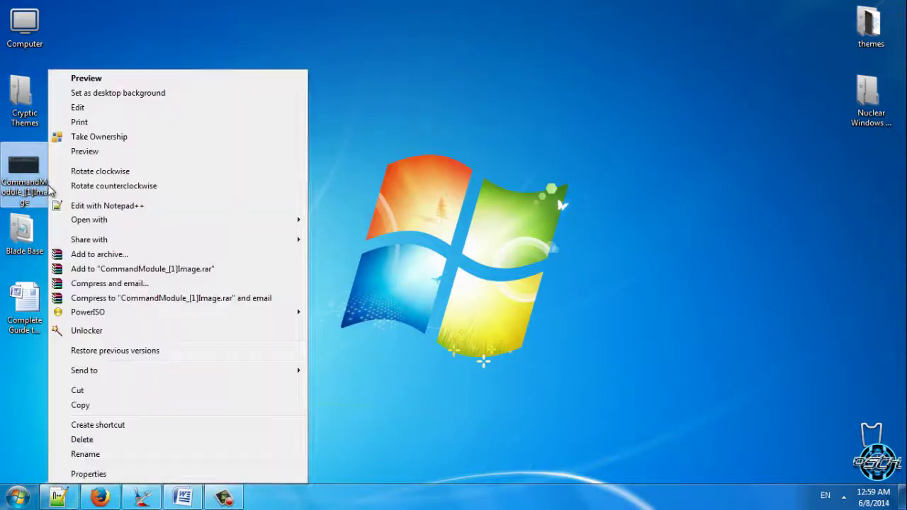
pyautogui.click(106, 474)
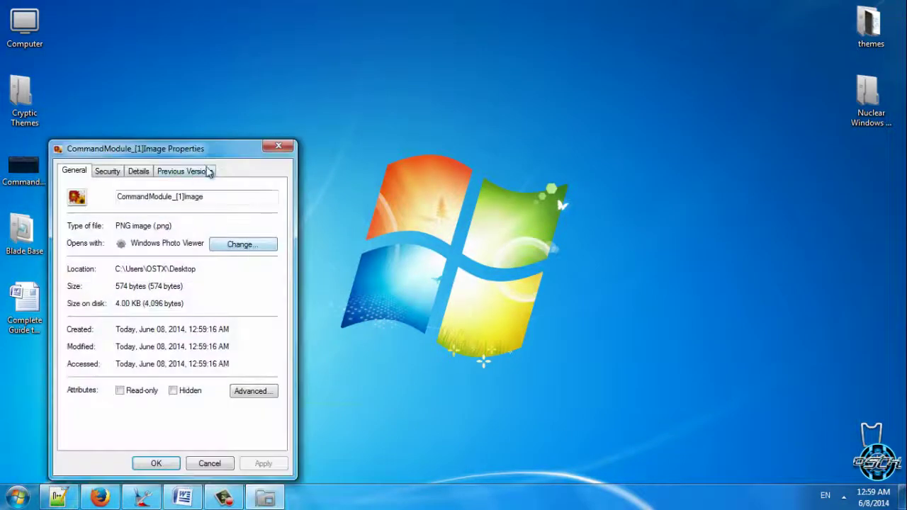
pyautogui.moveTo(217, 151); pyautogui.dragTo(285, 122)
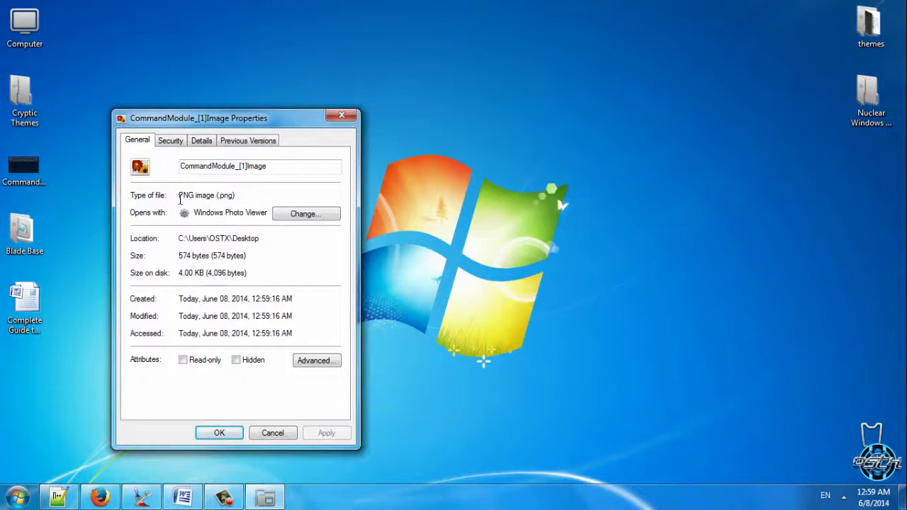
pyautogui.click(342, 115)
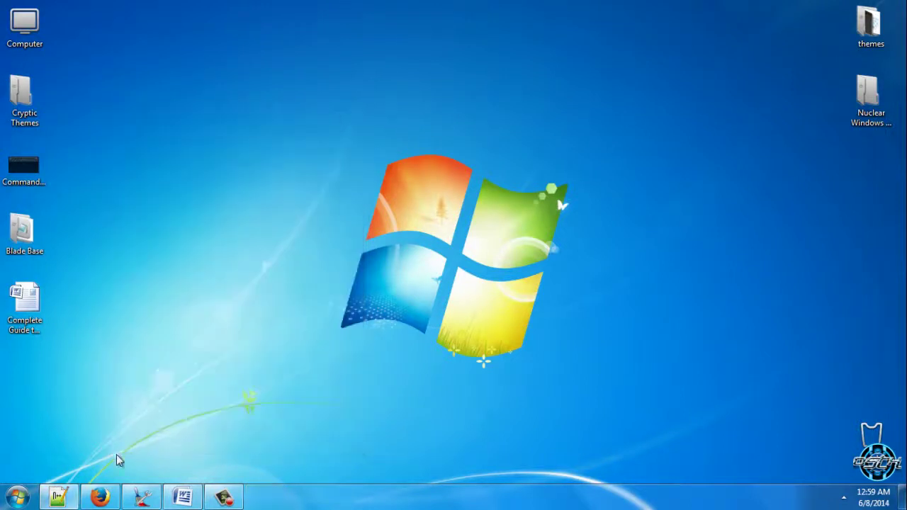
# - Return to Win7 Style Builder and import CommandModule_[1]Image from the Desktop into CommandModule <1>
pyautogui.click(139, 499)
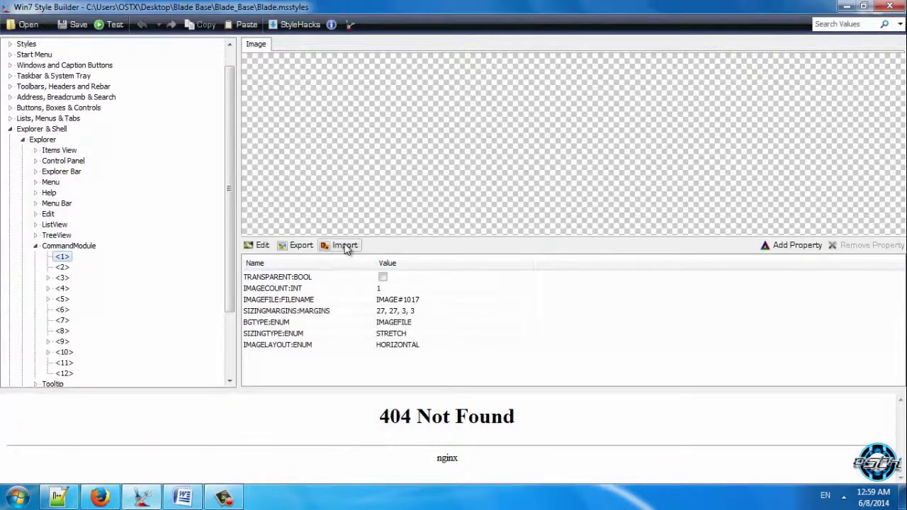
pyautogui.click(344, 248)
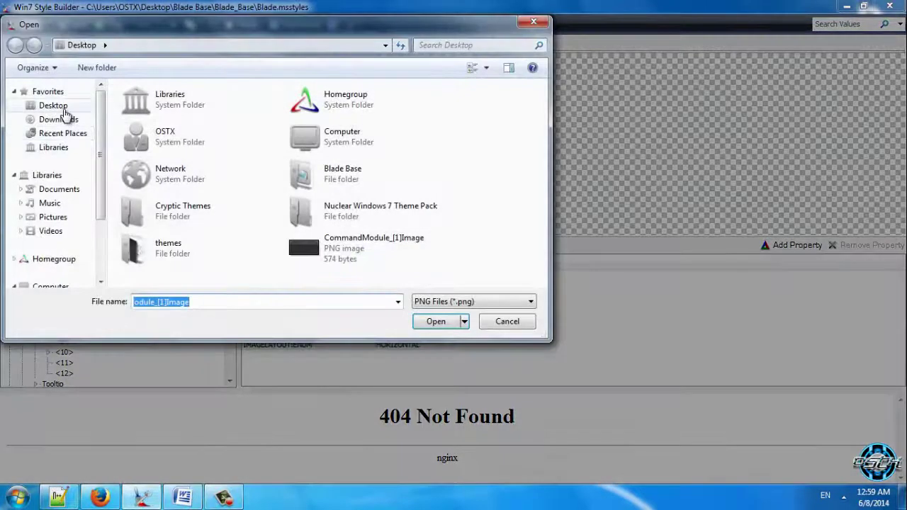
pyautogui.click(358, 248)
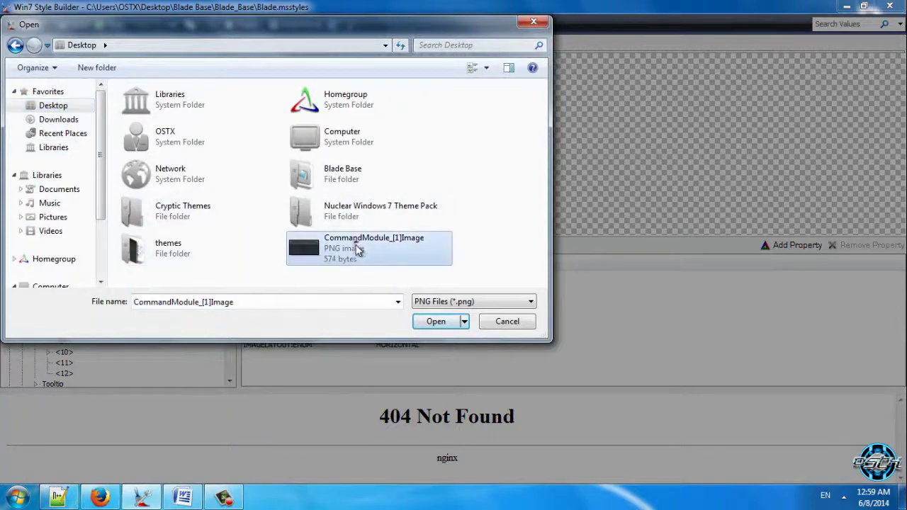
pyautogui.click(436, 322)
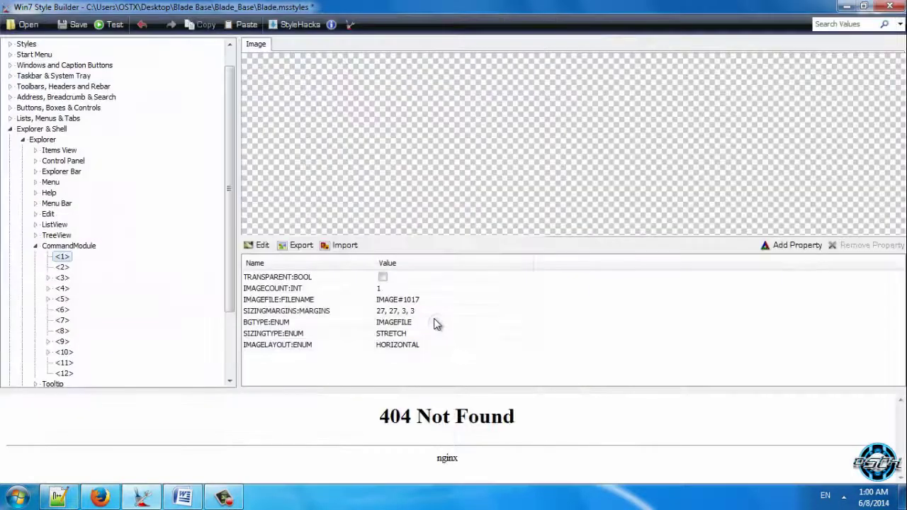
# - Start testing the Blade style, close the Control Preview and show the desktop
pyautogui.click(110, 27)
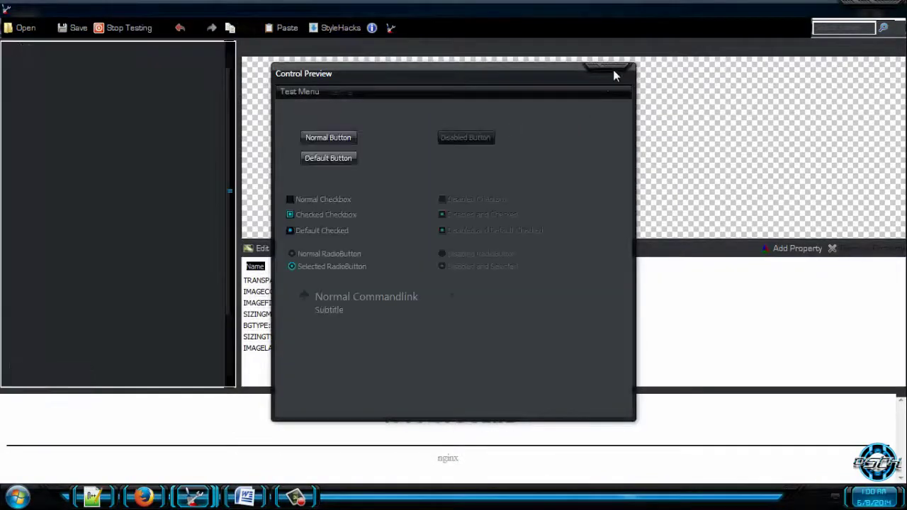
pyautogui.click(624, 68)
pyautogui.click(840, 5)
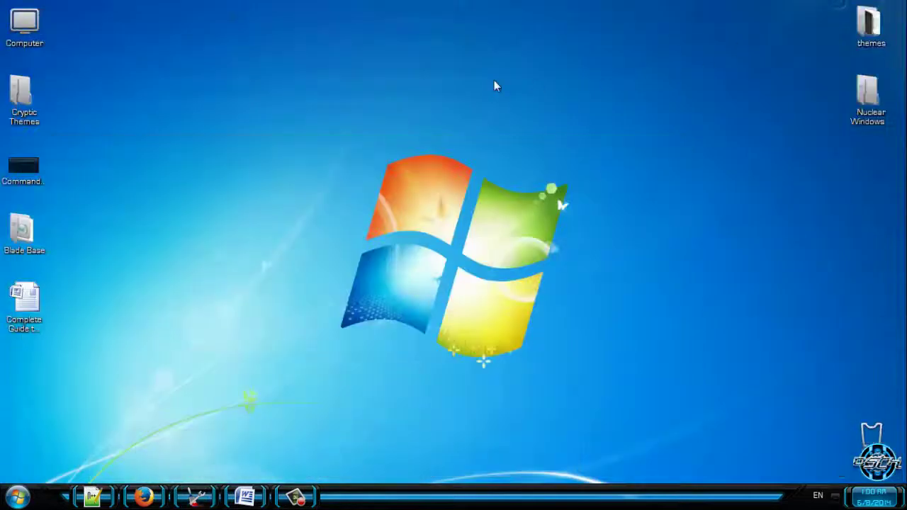
# - Examine the tested theme in the Computer window, and close the window
pyautogui.doubleClick(40, 31)
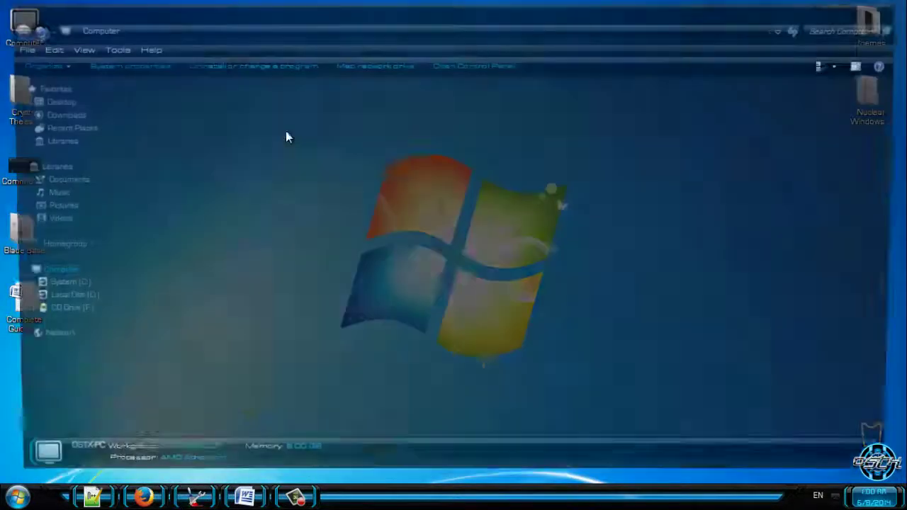
pyautogui.rightClick(263, 220)
pyautogui.click(285, 283)
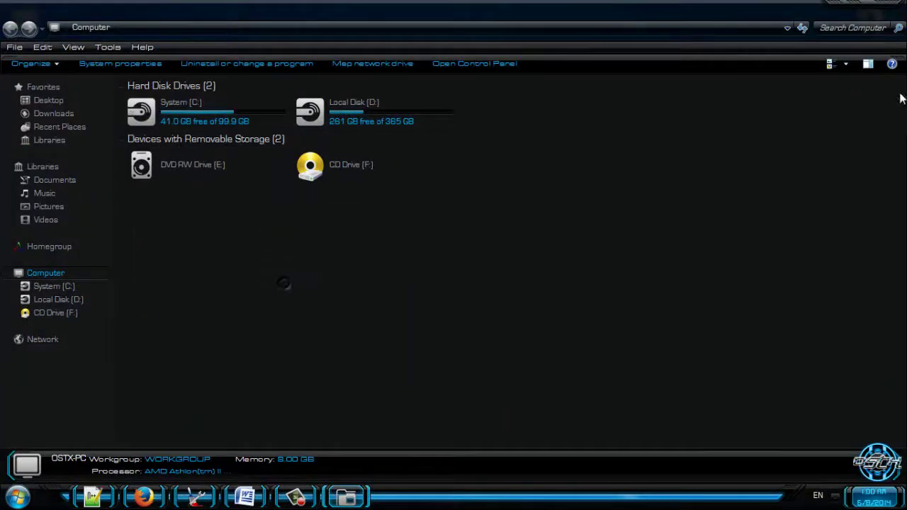
pyautogui.click(891, 10)
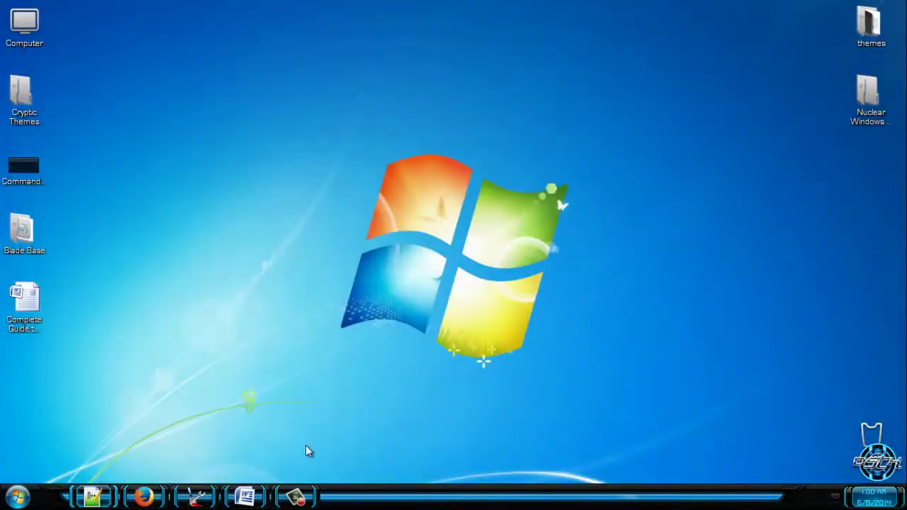
# - Examine the tested theme in Win7 Style Builder and on the Start menu
pyautogui.click(195, 496)
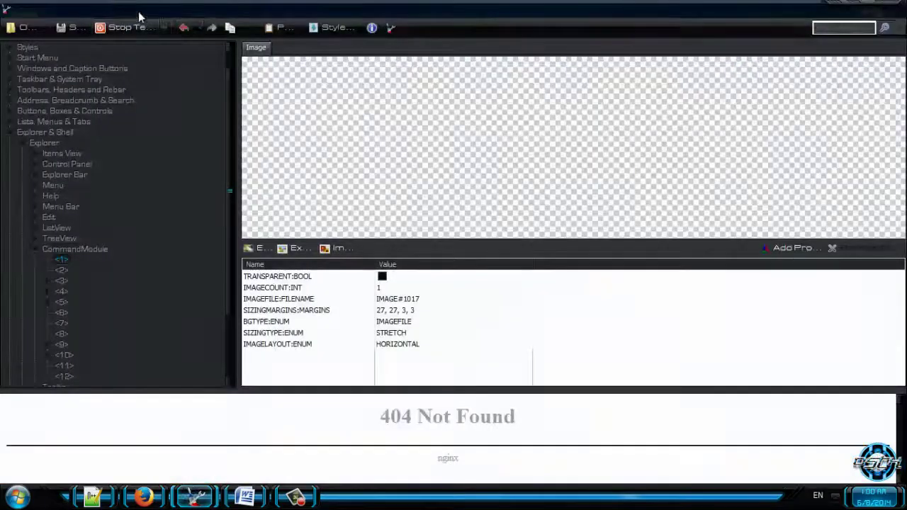
pyautogui.click(833, 8)
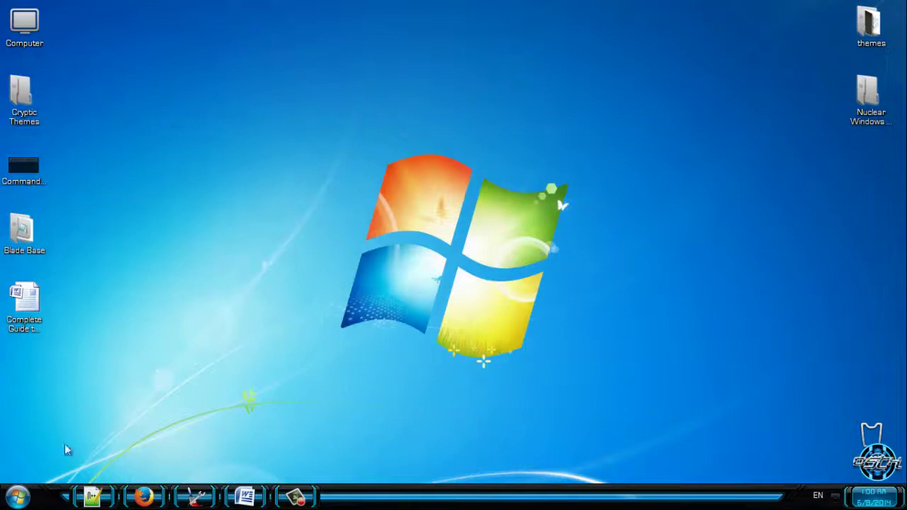
pyautogui.click(18, 497)
pyautogui.click(19, 498)
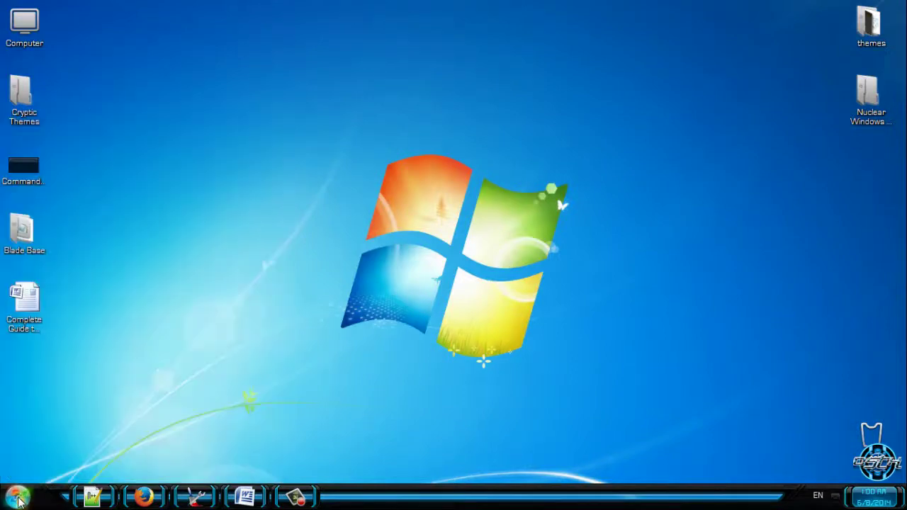
# - Examine the tested theme in the Computer window by moving back and forth between Computer and System (C:), and minimize the window
pyautogui.doubleClick(32, 39)
pyautogui.doubleClick(180, 114)
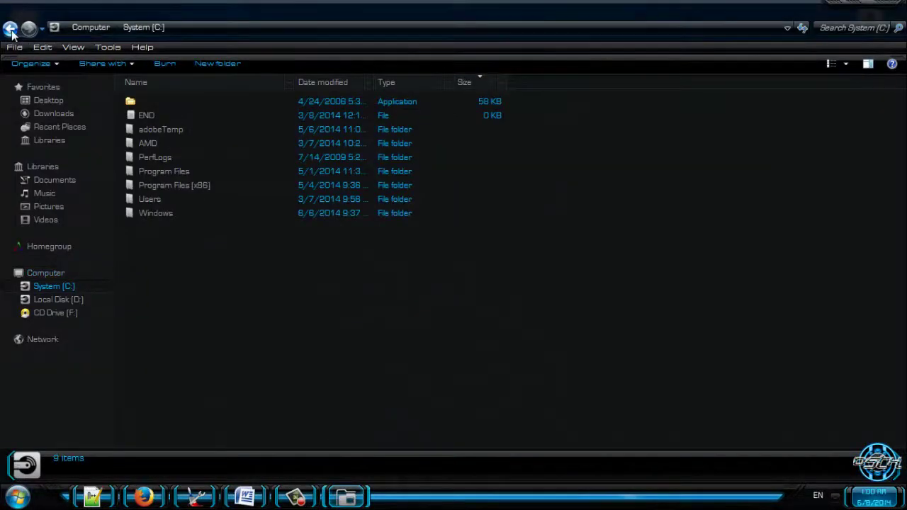
pyautogui.click(9, 30)
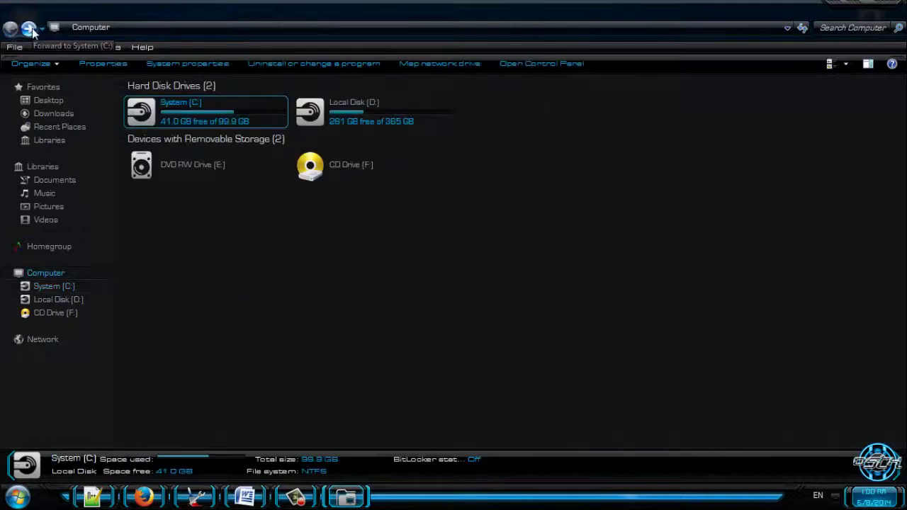
pyautogui.click(29, 27)
pyautogui.click(9, 29)
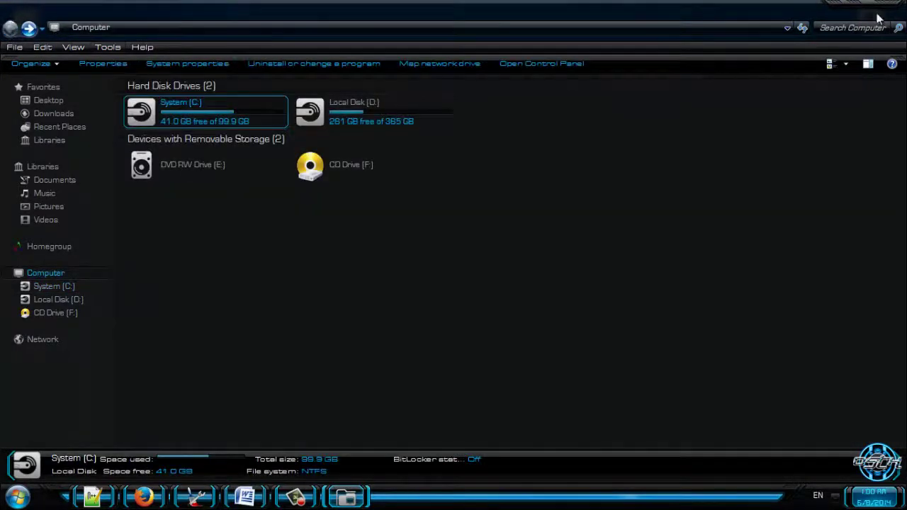
pyautogui.click(836, 10)
# - Open the desktop's Personalization window to examine the tested theme there, and close it
pyautogui.rightClick(229, 359)
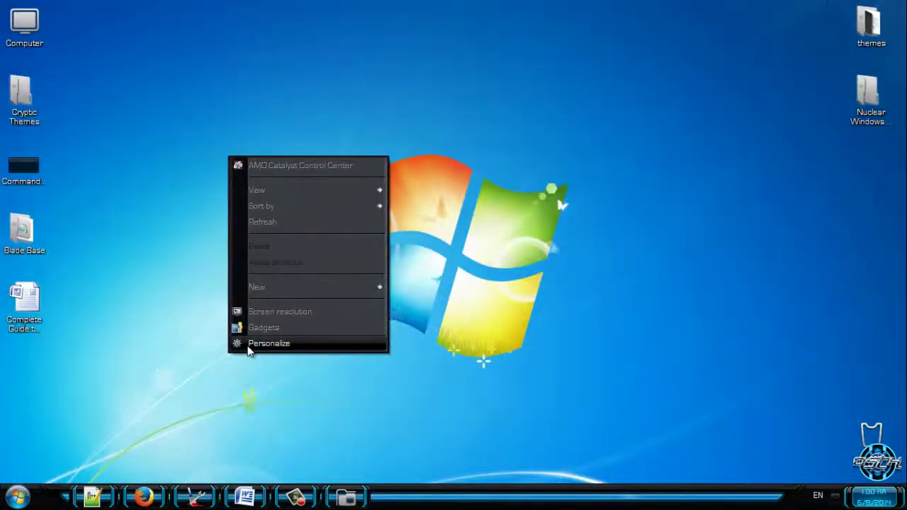
pyautogui.click(254, 343)
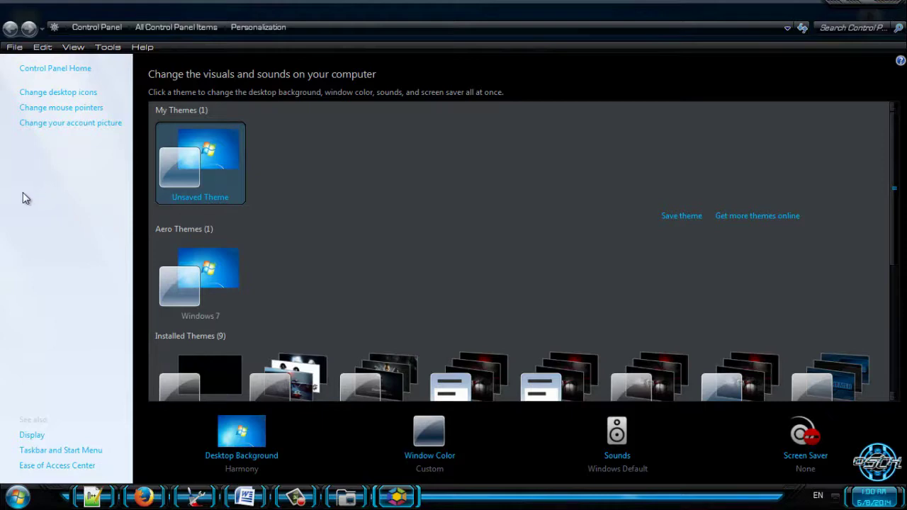
pyautogui.click(885, 5)
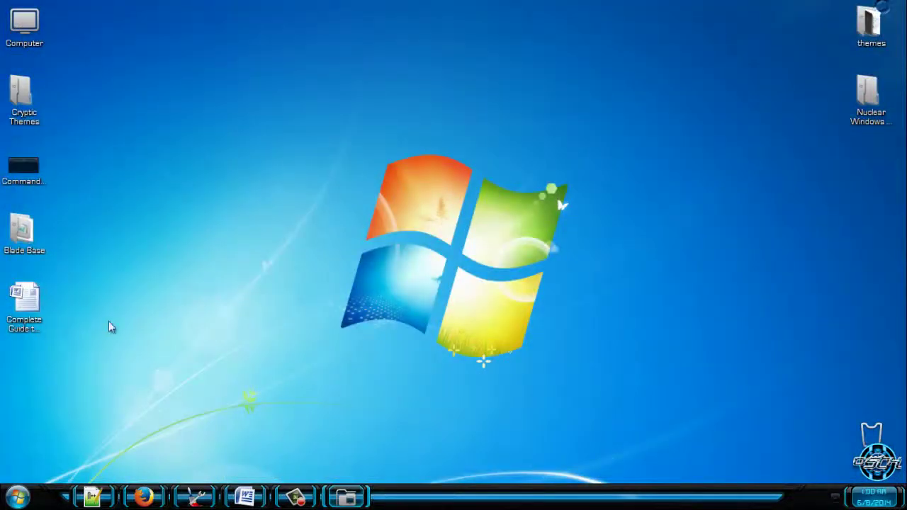
# - Open Control Panel from the Start menu, examine its themed window restored and maximized, and close it
pyautogui.click(17, 497)
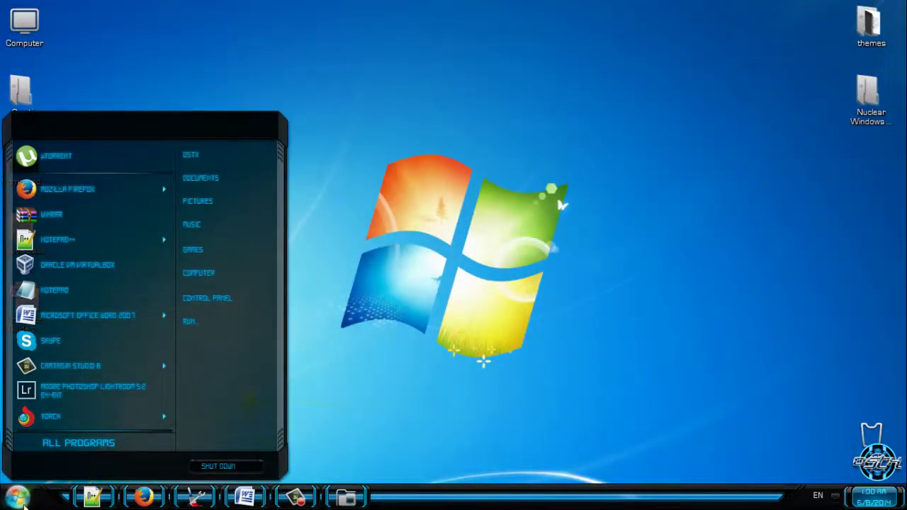
pyautogui.rightClick(229, 298)
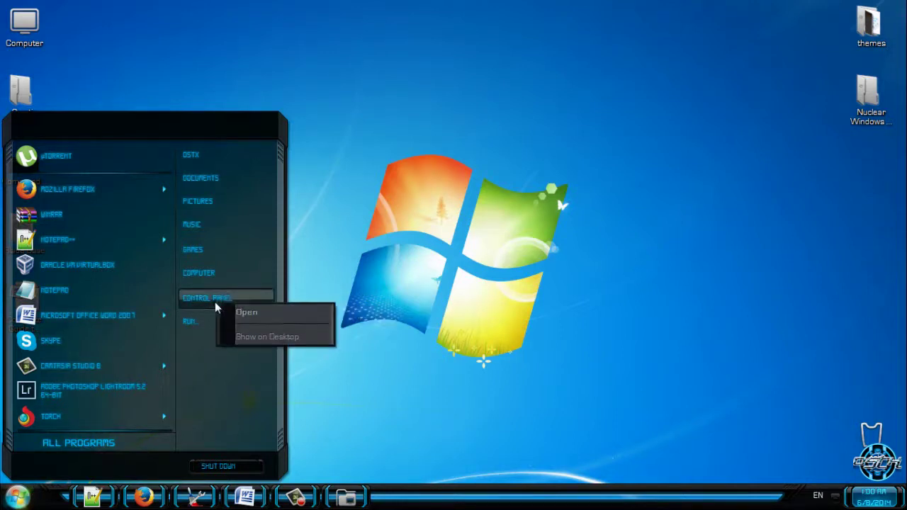
pyautogui.click(215, 302)
pyautogui.rightClick(199, 301)
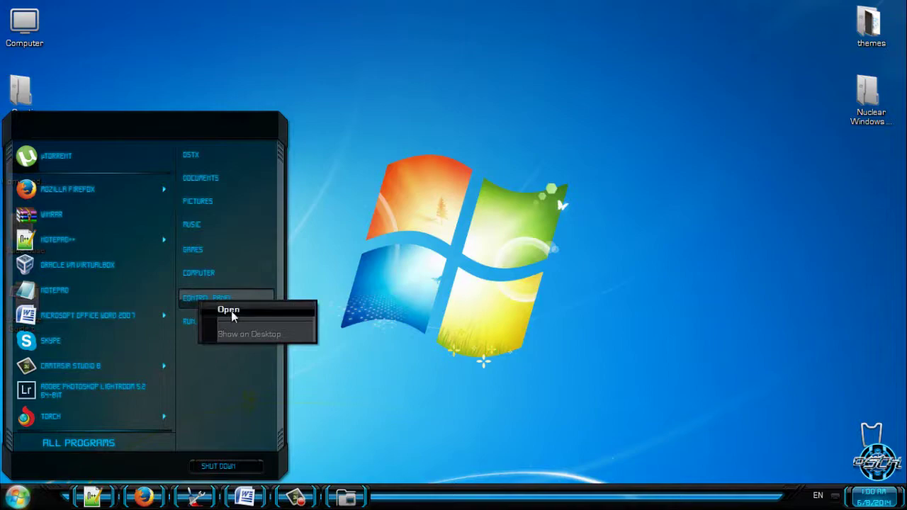
pyautogui.click(230, 311)
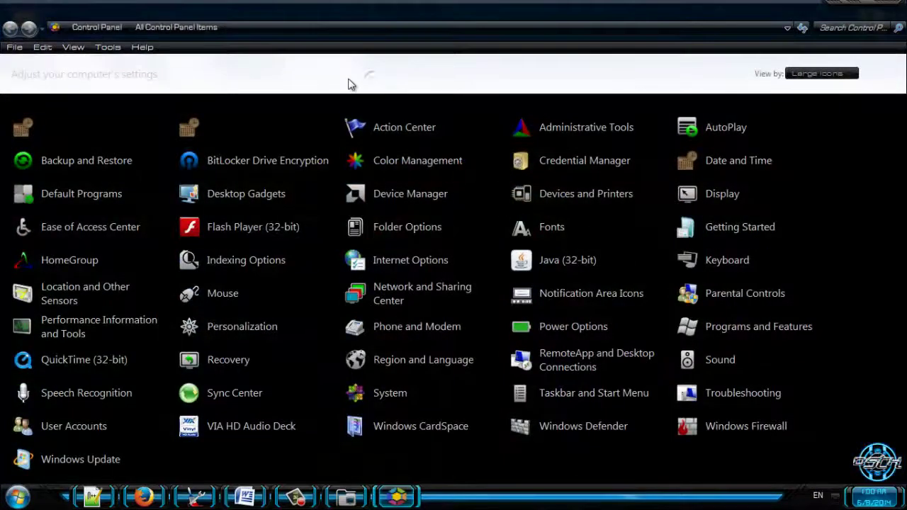
pyautogui.moveTo(393, 6); pyautogui.dragTo(437, 42)
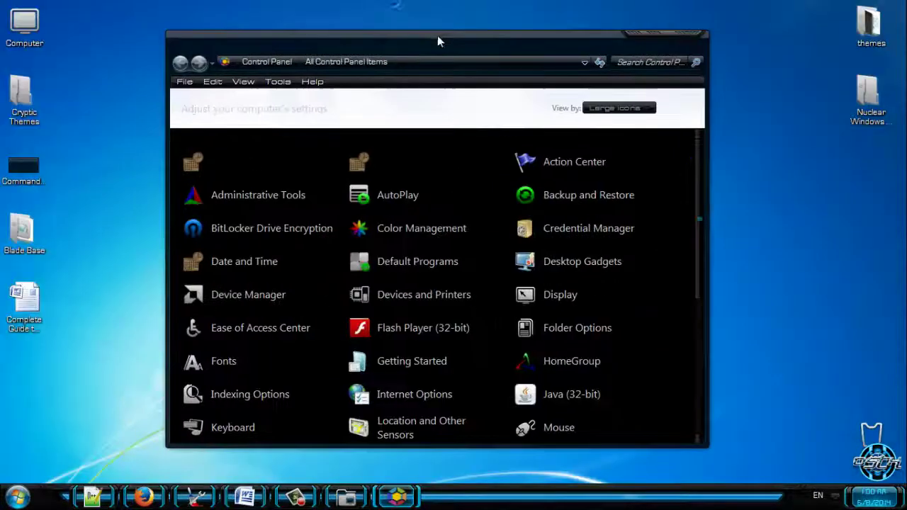
pyautogui.click(628, 108)
pyautogui.doubleClick(658, 41)
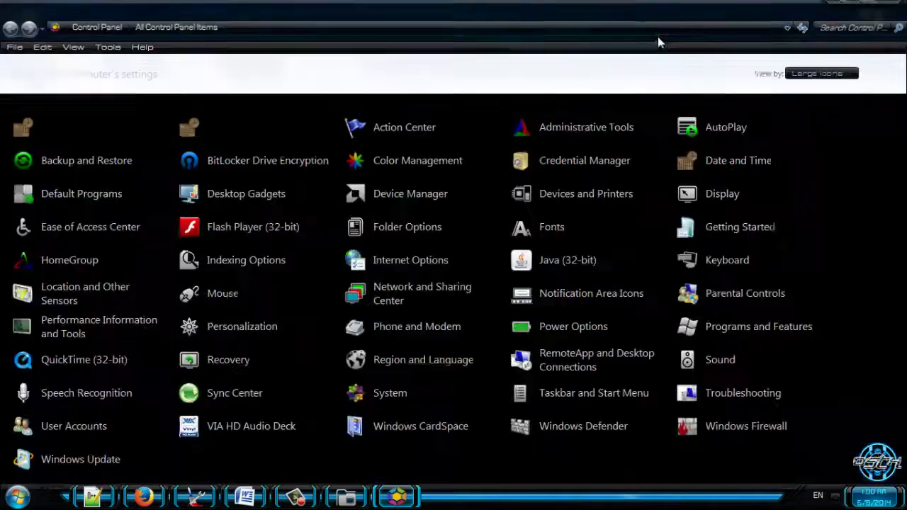
pyautogui.click(897, 7)
# - End the Blade style test in Win7 Style Builder, minimize it and switch to the theme building guide in Word
pyautogui.click(194, 499)
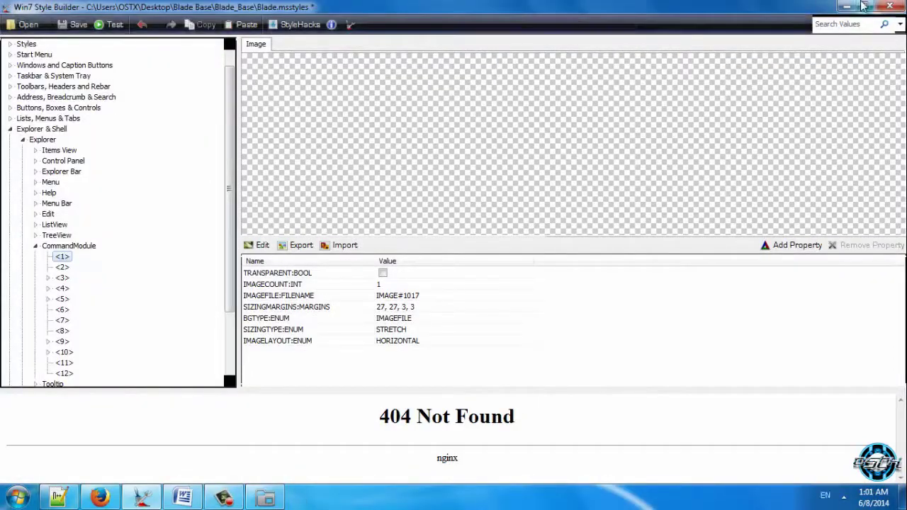
pyautogui.click(848, 8)
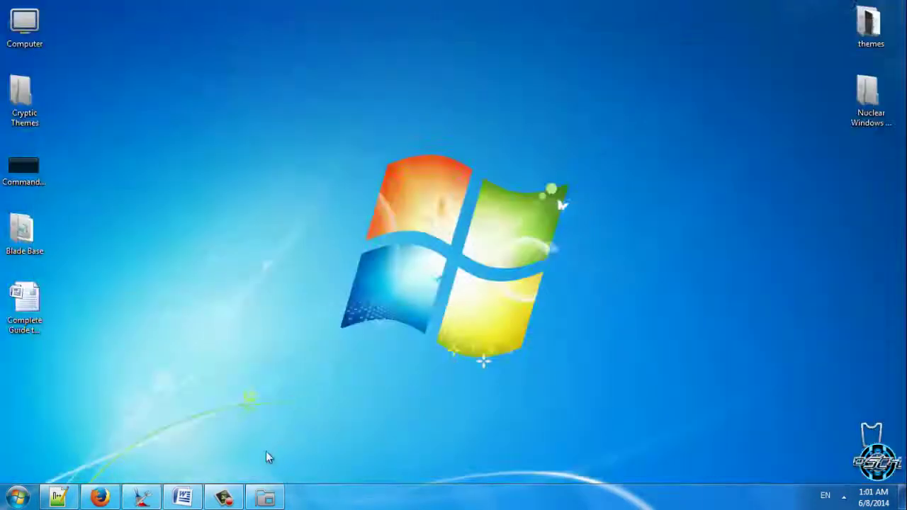
pyautogui.click(182, 498)
# - Skim the theme building guide through to its last page and return to the Libraries window illustration on the first page
pyautogui.scroll(2, 415, 223)
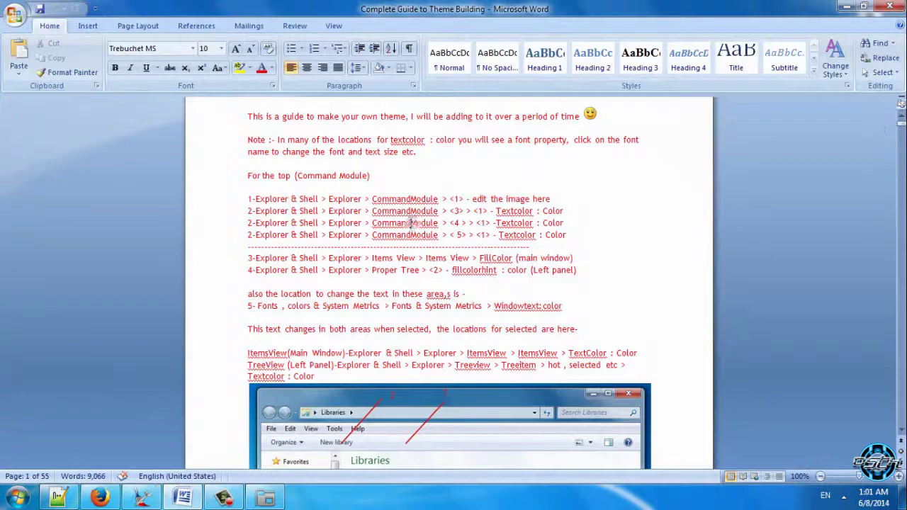
pyautogui.moveTo(900, 121); pyautogui.dragTo(900, 429)
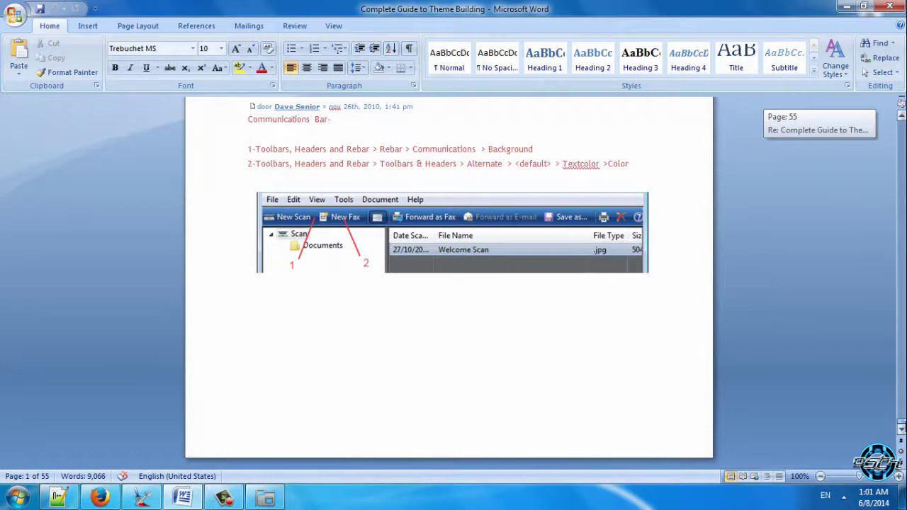
pyautogui.moveTo(900, 424); pyautogui.dragTo(900, 107)
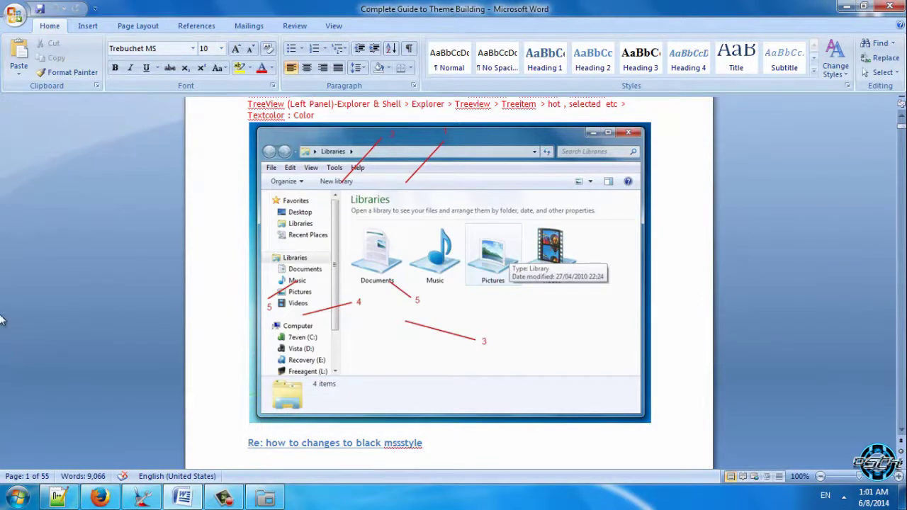
pyautogui.moveTo(2, 320)
pyautogui.scroll(1, 164, 338)
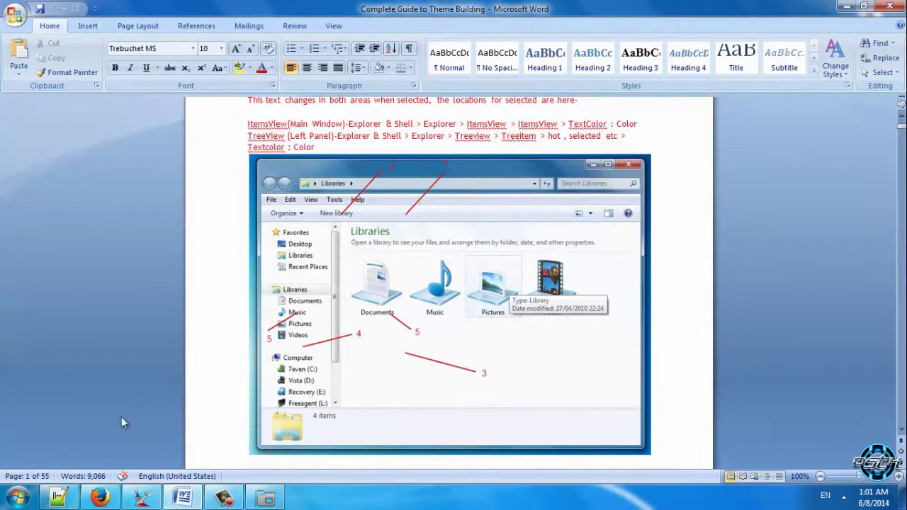
# - View the Computer's system properties, close them, and minimize the Notepad++ window
pyautogui.press('super')
pyautogui.rightClick(202, 300)
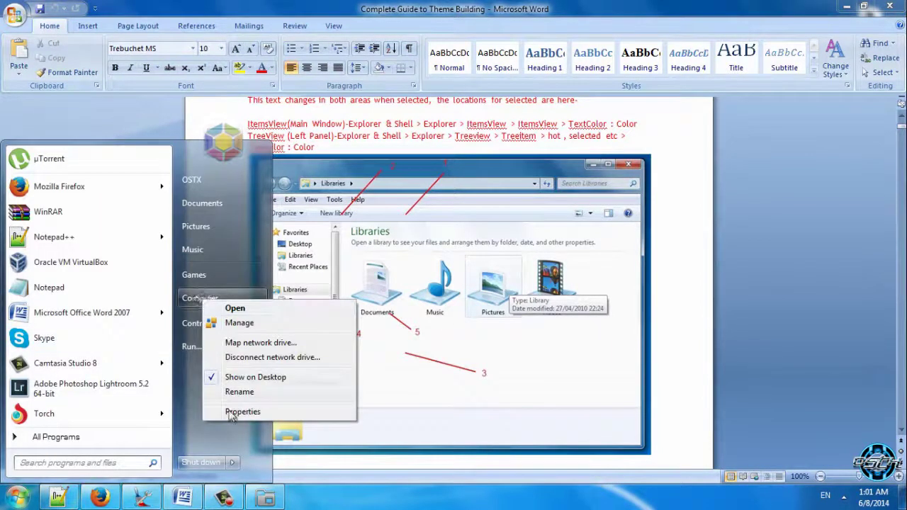
pyautogui.click(233, 413)
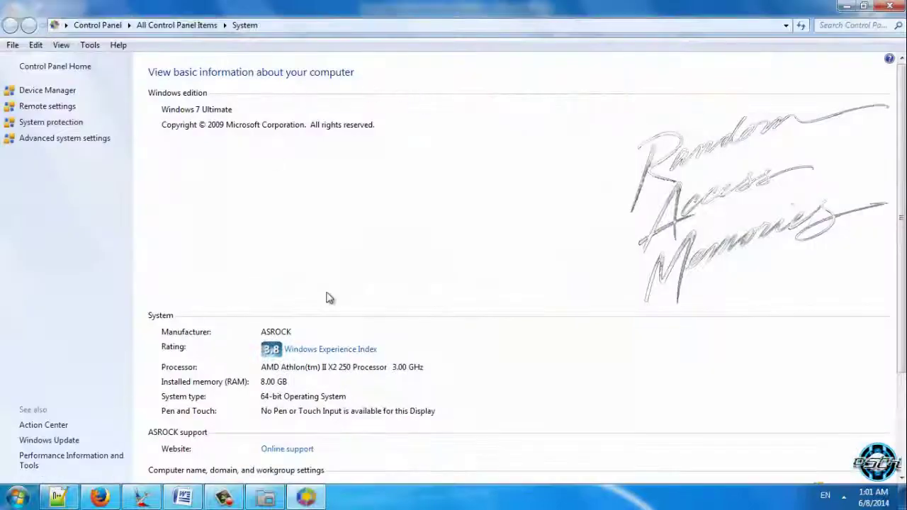
pyautogui.click(898, 5)
pyautogui.click(895, 7)
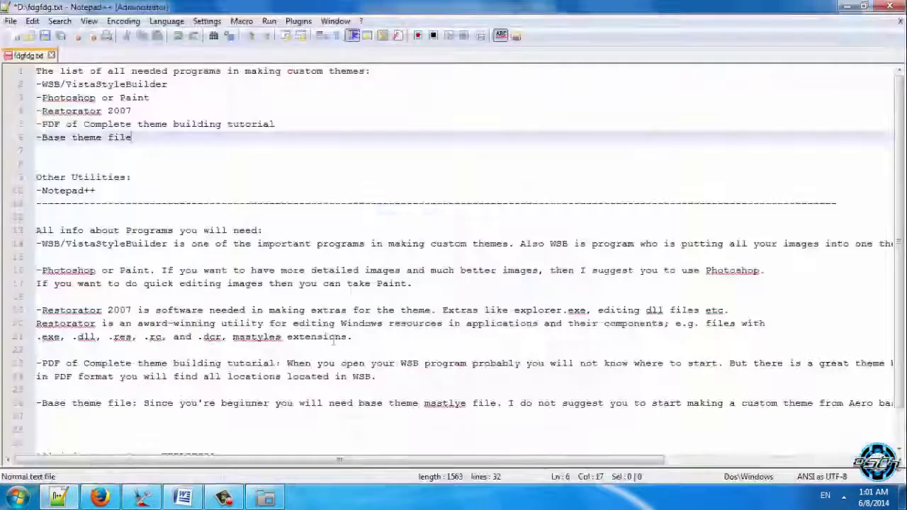
pyautogui.click(846, 10)
# - Open the Computer window and examine the command bar below its menu
pyautogui.press('super')
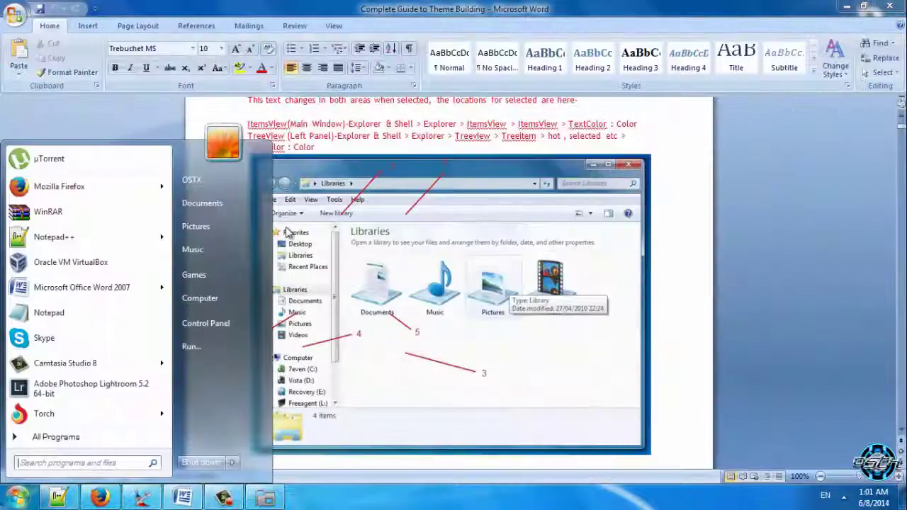
pyautogui.click(218, 297)
pyautogui.click(512, 63)
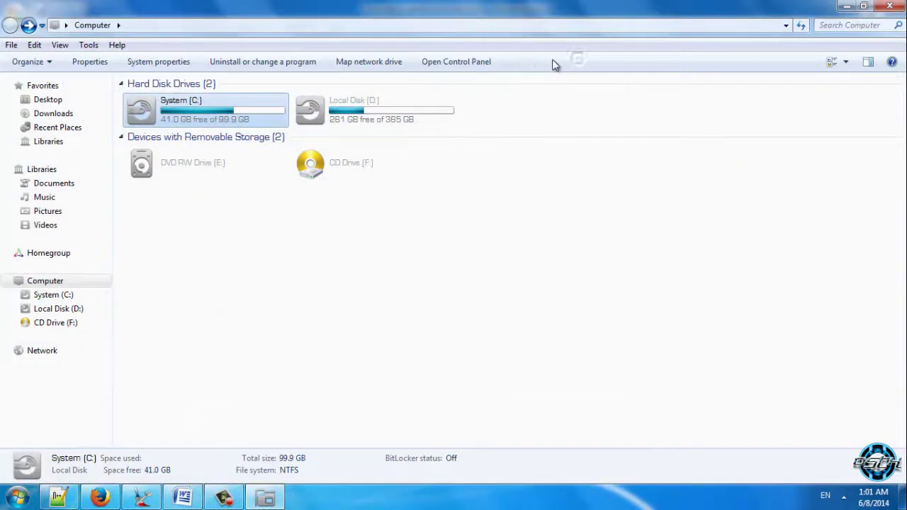
# - Return to the Word guide and highlight the CommandModule <1> image location in the command module list
pyautogui.click(183, 497)
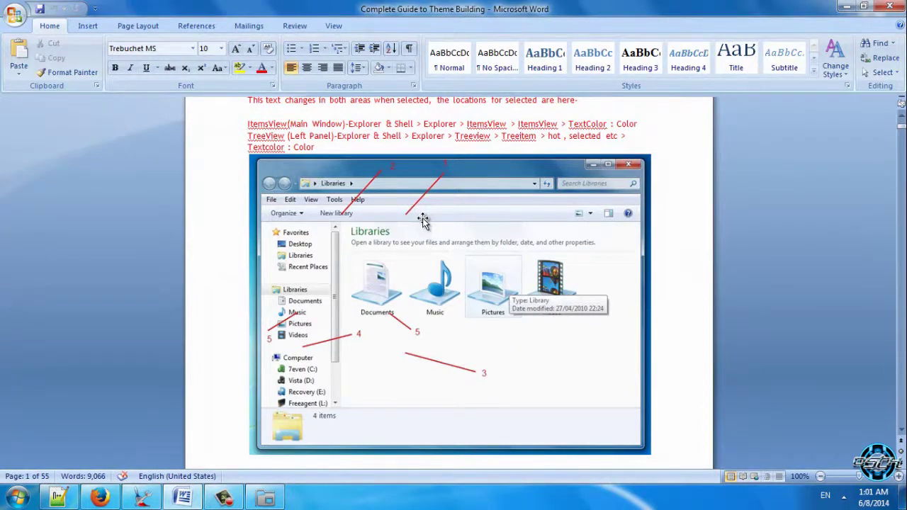
pyautogui.scroll(6, 422, 219)
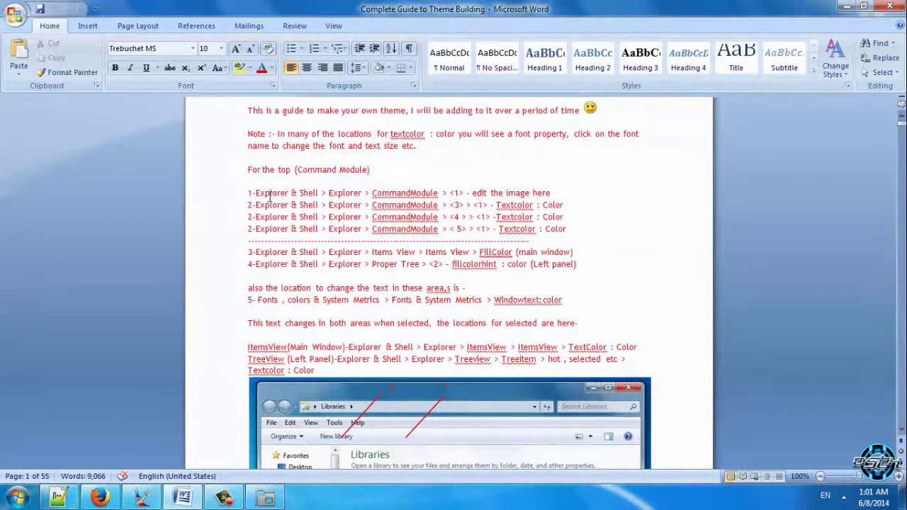
pyautogui.moveTo(266, 193); pyautogui.dragTo(544, 193)
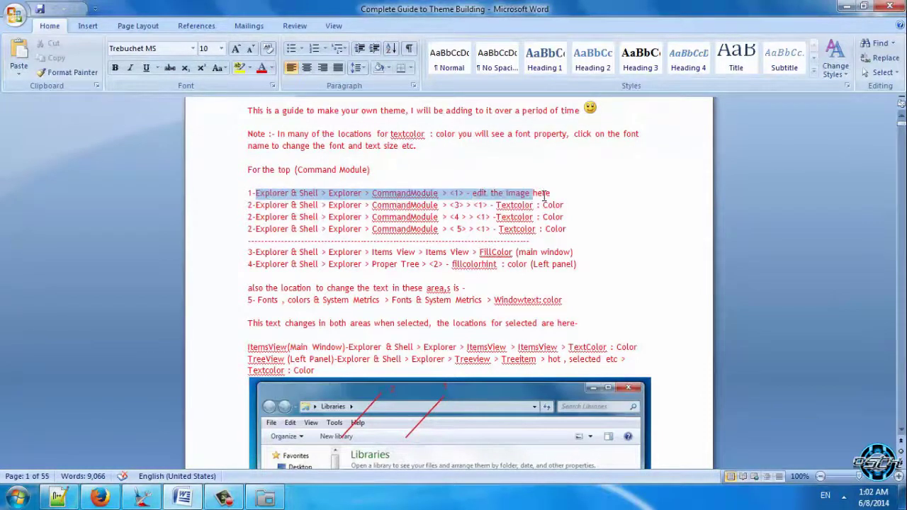
# - Switch to Win7 Style Builder, select CommandModule <1>, preview its image and close the preview
pyautogui.click(142, 497)
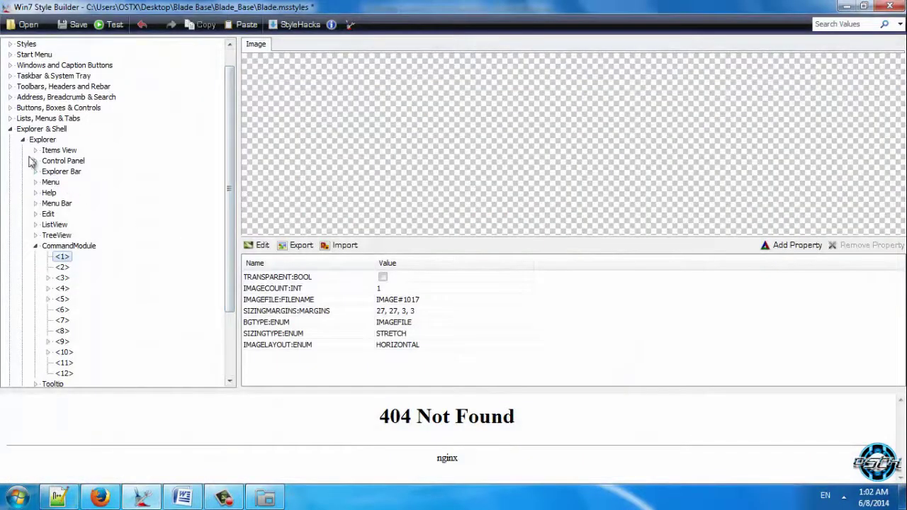
pyautogui.click(65, 256)
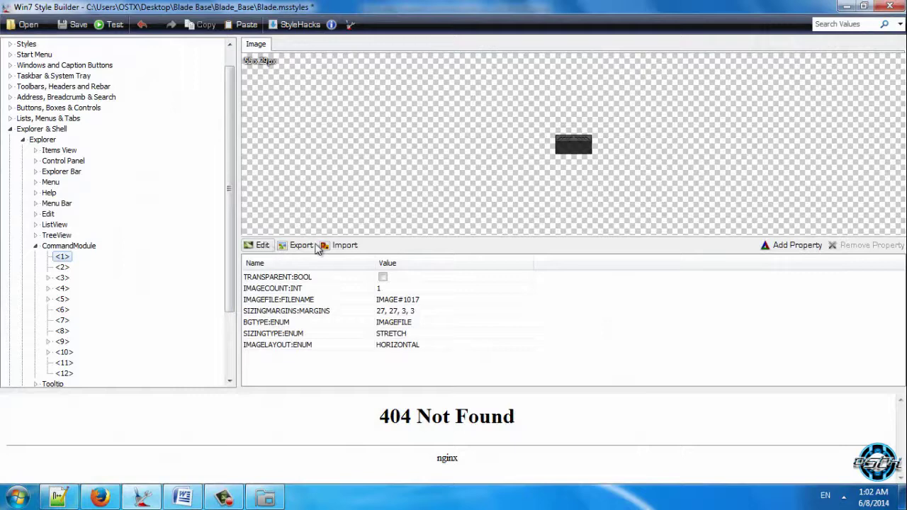
pyautogui.click(577, 142)
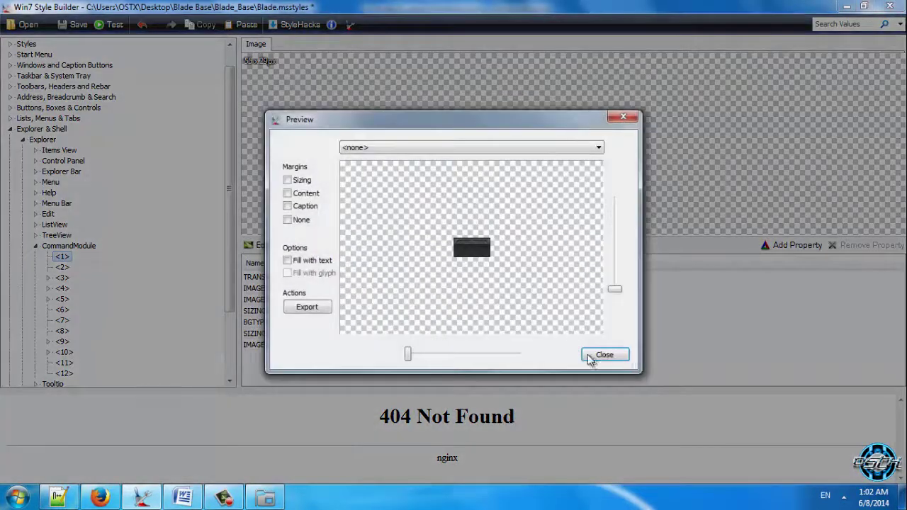
pyautogui.click(604, 355)
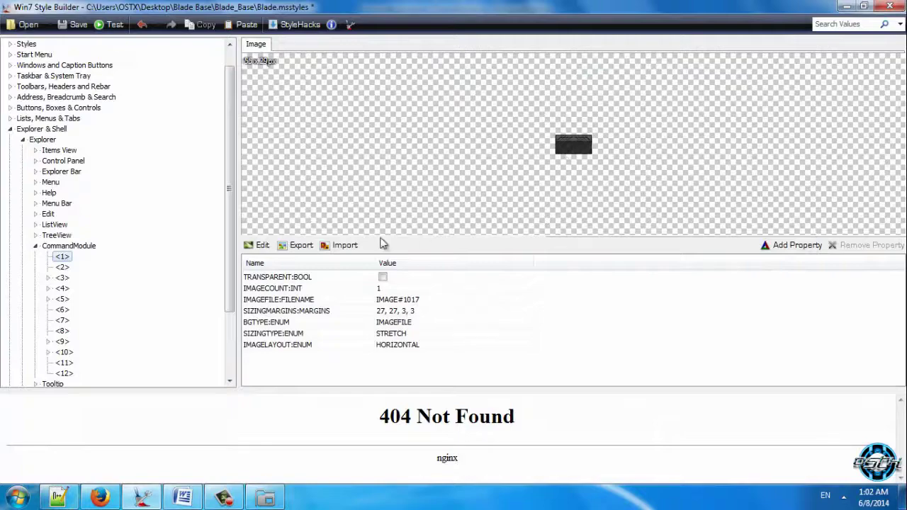
pyautogui.click(344, 246)
pyautogui.click(396, 256)
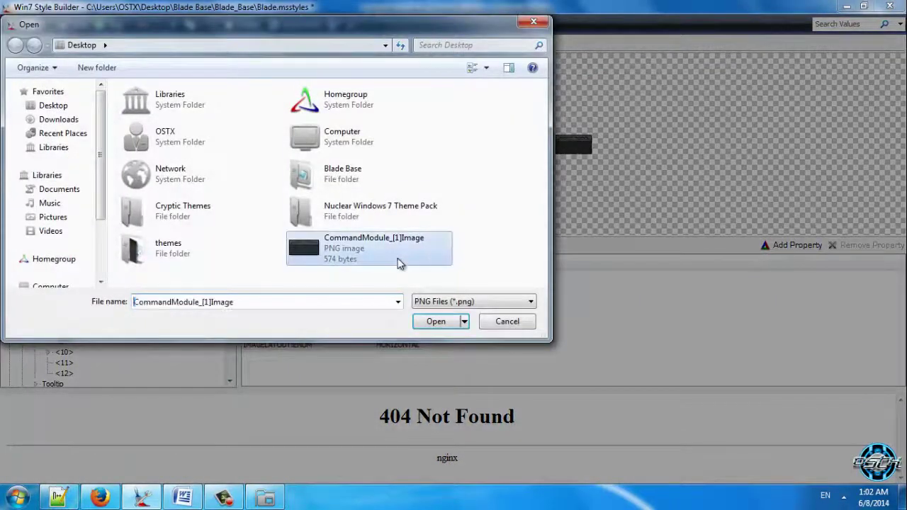
pyautogui.click(507, 321)
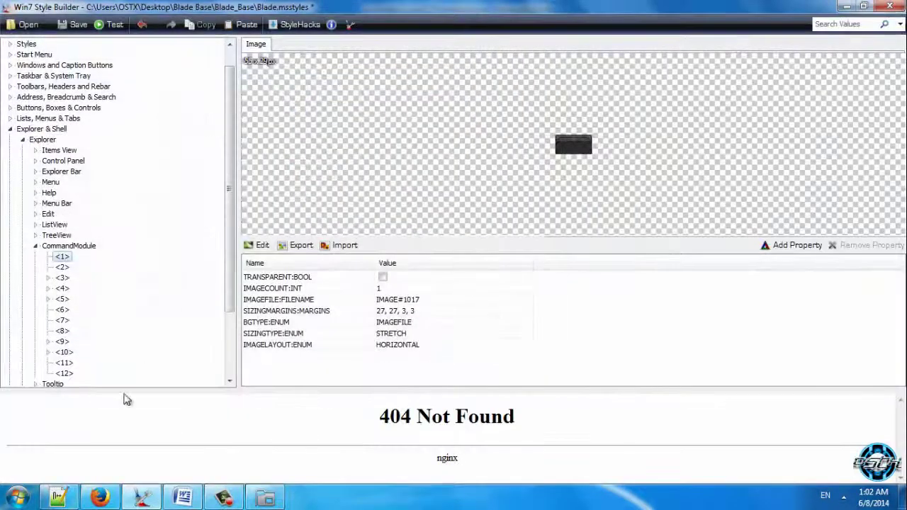
# - Switch to the Word guide and skim through its list of element locations
pyautogui.click(182, 498)
pyautogui.moveTo(901, 119); pyautogui.dragTo(898, 425)
pyautogui.moveTo(901, 102); pyautogui.dragTo(900, 128)
# - Save the edited style as Blade in Vista Style (*.msstyles) format in the Blade_Base folder and decline to use it now
pyautogui.click(141, 500)
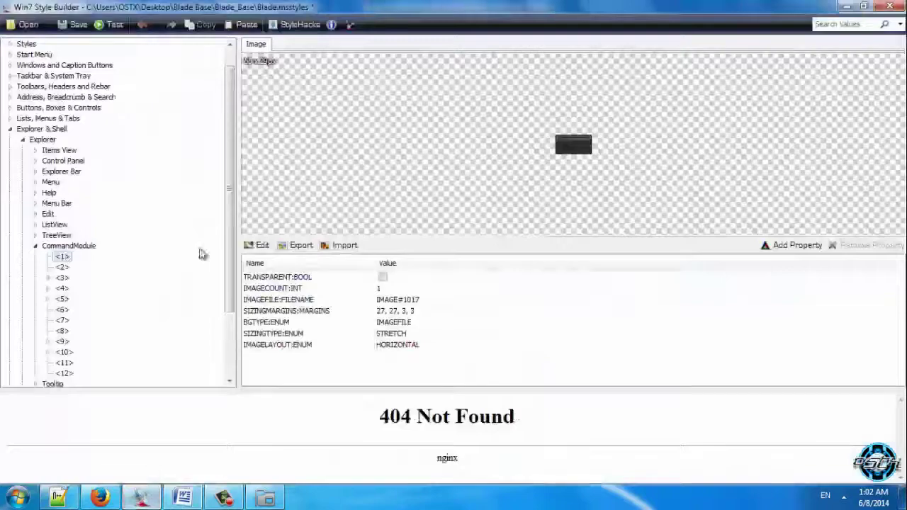
pyautogui.click(72, 23)
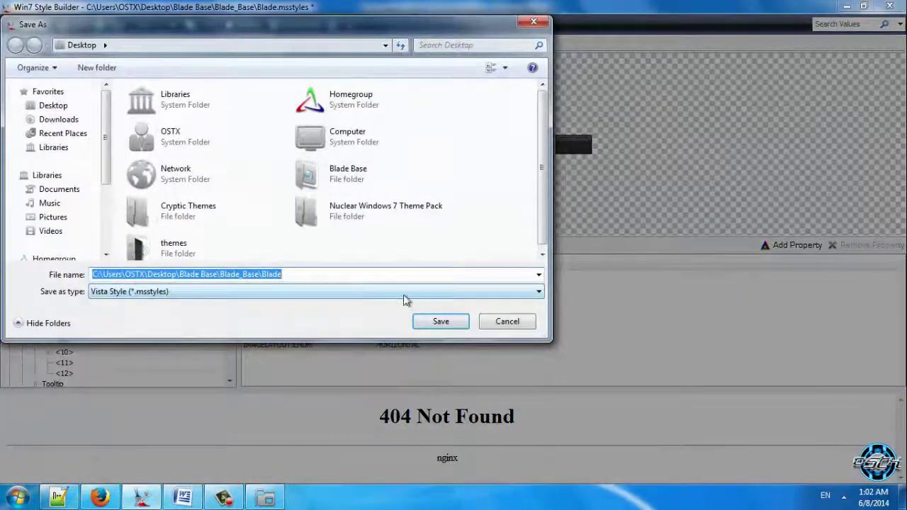
pyautogui.click(162, 291)
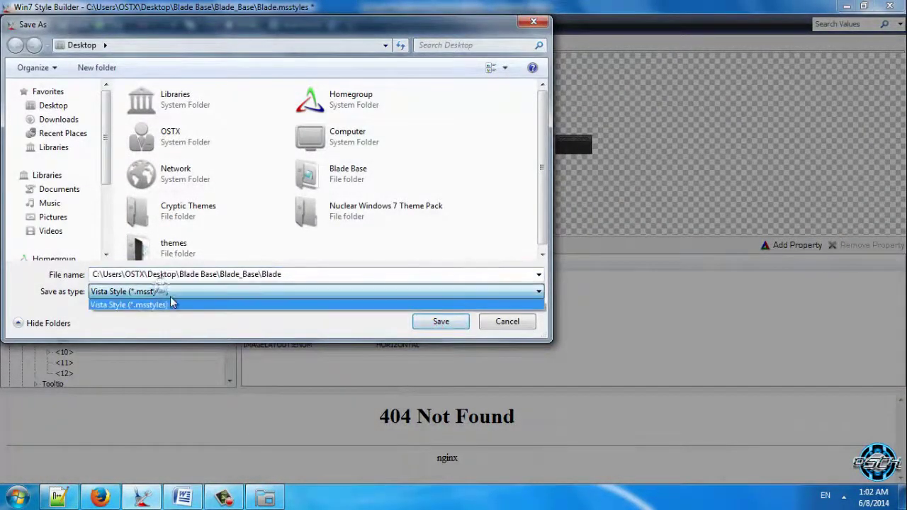
pyautogui.click(160, 294)
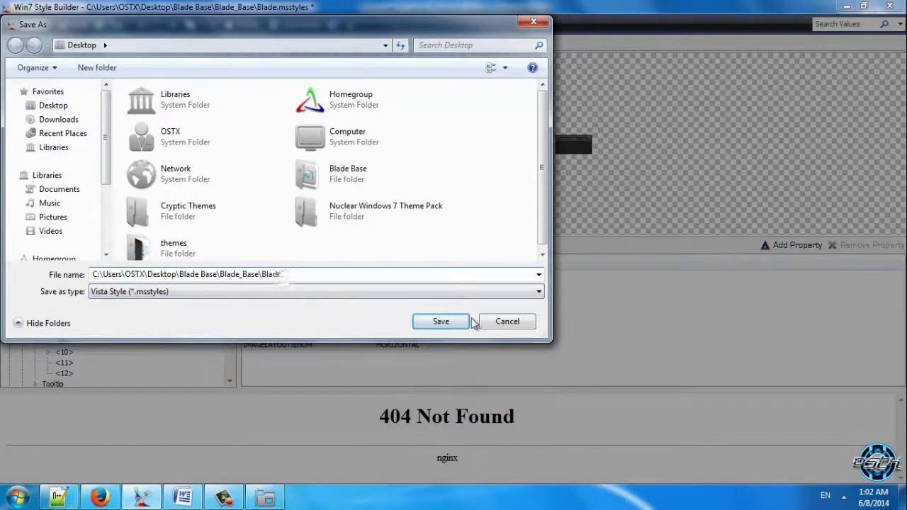
pyautogui.click(449, 322)
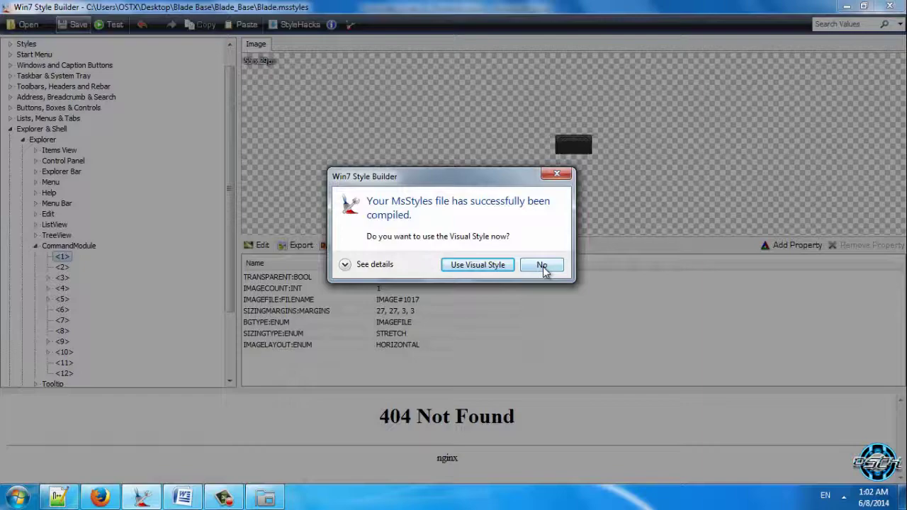
pyautogui.click(541, 267)
# - Clear the open windows, open Blade_Base inside the desktop's Blade Base folder and locate the saved Blade visual style file
pyautogui.click(847, 10)
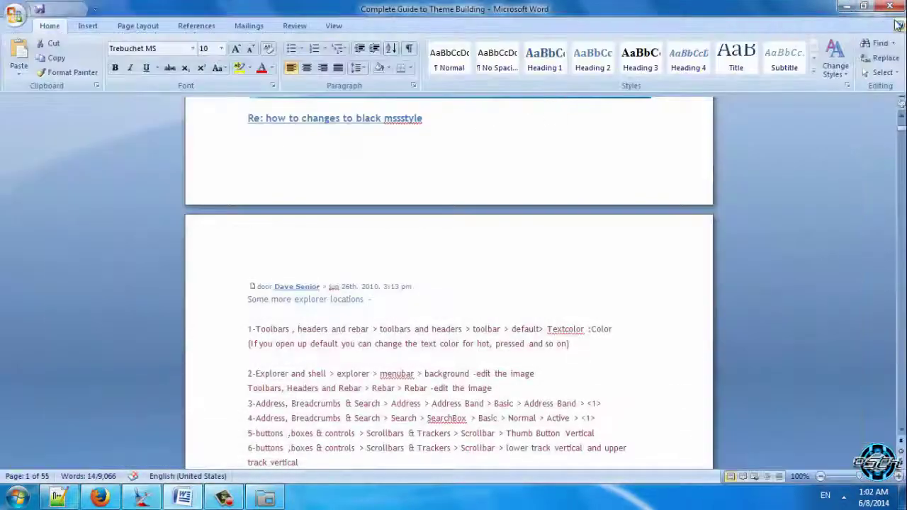
pyautogui.click(850, 6)
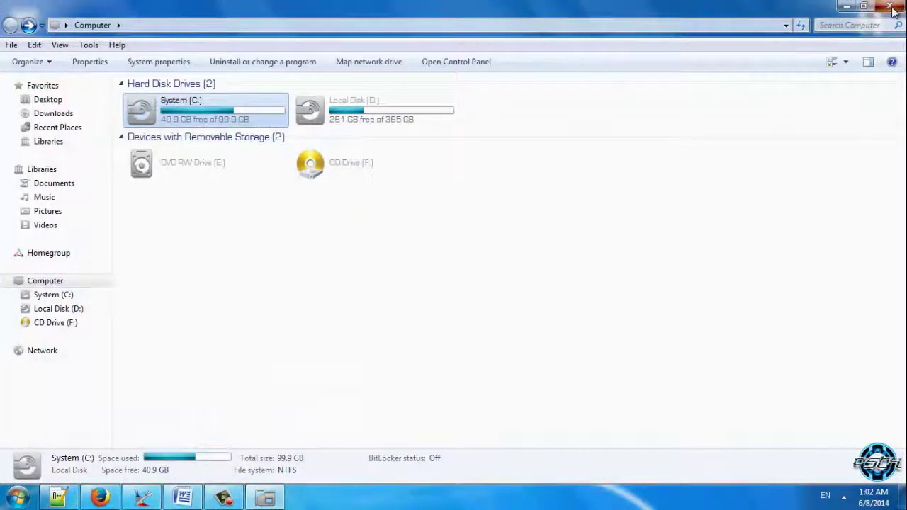
pyautogui.click(889, 7)
pyautogui.doubleClick(23, 230)
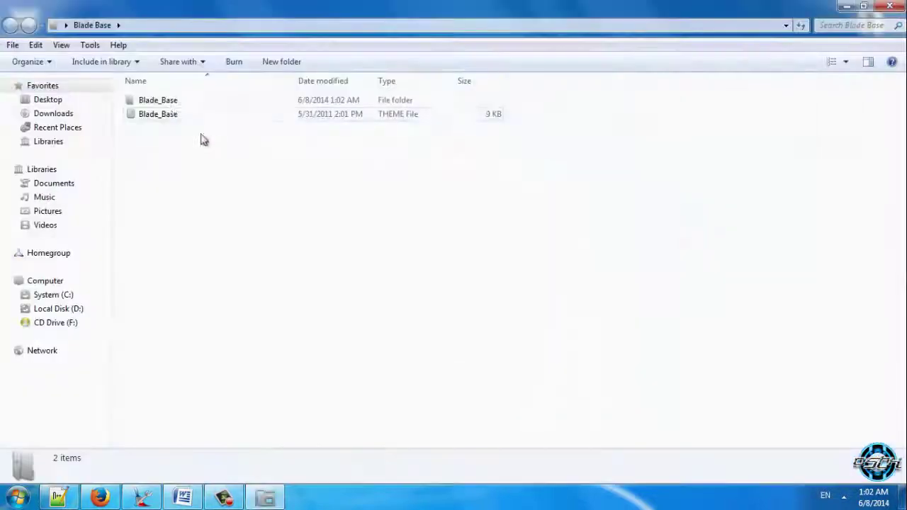
pyautogui.doubleClick(163, 101)
pyautogui.click(159, 231)
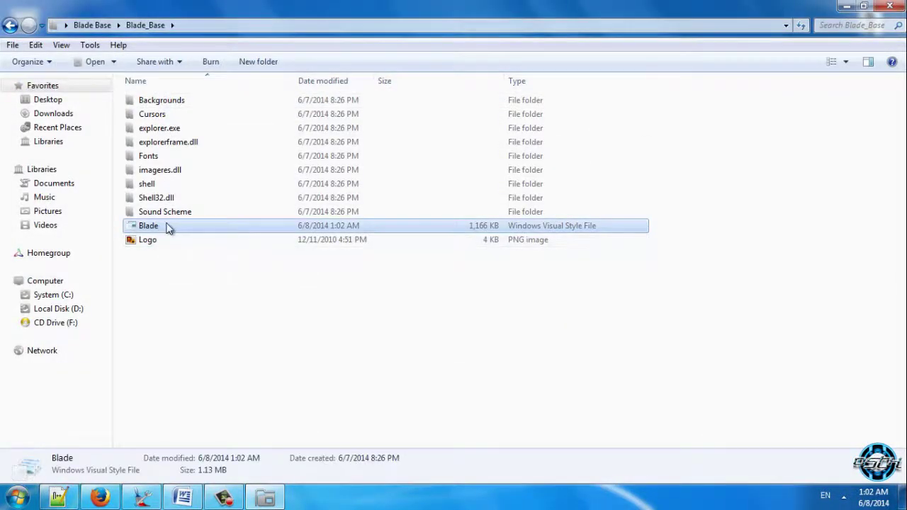
pyautogui.click(173, 240)
pyautogui.click(162, 227)
# - Go back to the Blade Base folder and copy the Blade_Base folder together with the Blade_Base theme file
pyautogui.click(10, 25)
pyautogui.moveTo(146, 130); pyautogui.dragTo(193, 98)
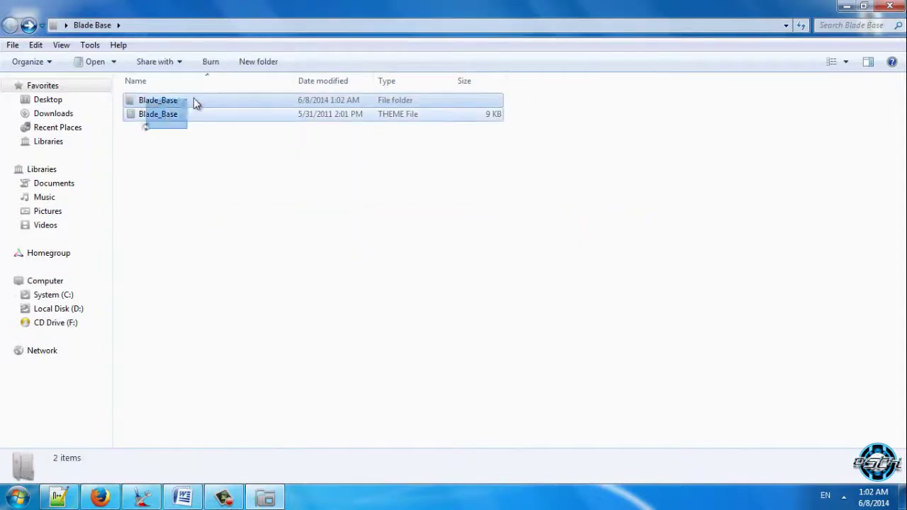
pyautogui.rightClick(207, 100)
pyautogui.click(251, 306)
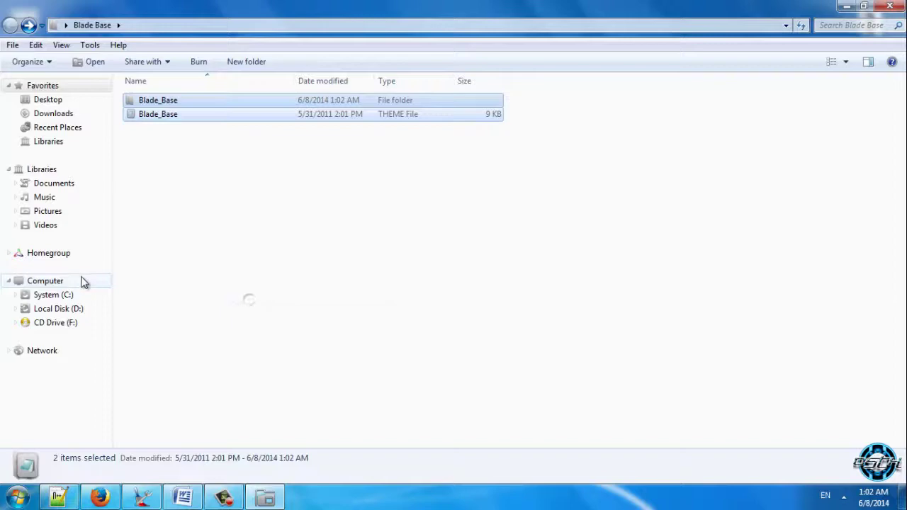
# - Browse to C:\Windows\Resources\Themes, show the paste option for the copied theme files, and close the folder without pasting
pyautogui.click(83, 281)
pyautogui.doubleClick(224, 120)
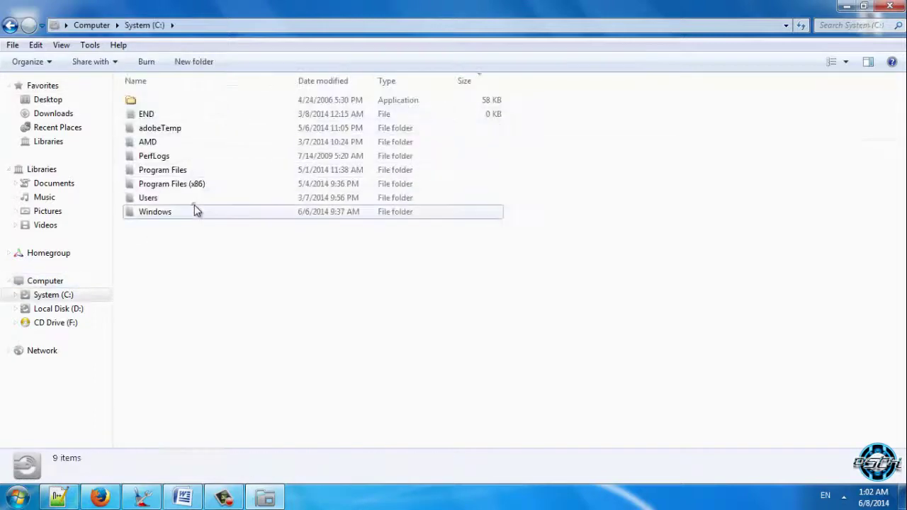
pyautogui.doubleClick(194, 206)
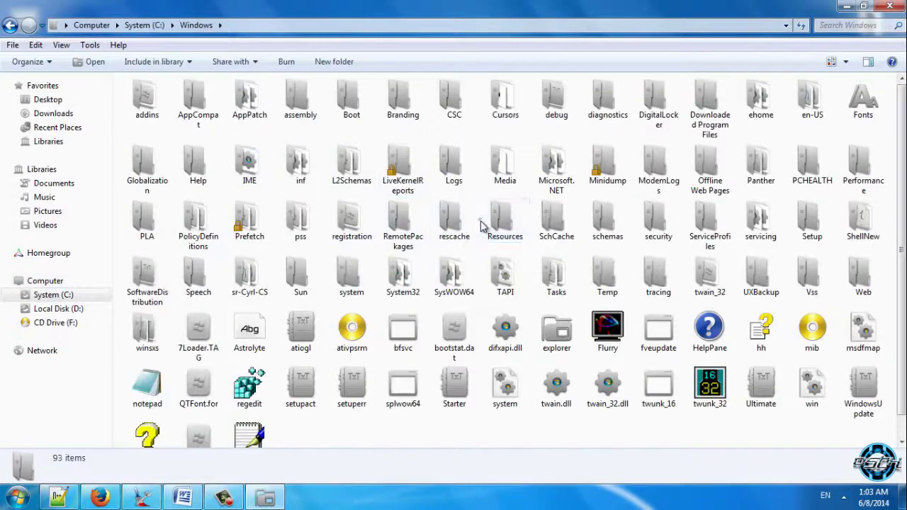
pyautogui.doubleClick(504, 221)
pyautogui.doubleClick(189, 119)
pyautogui.rightClick(641, 201)
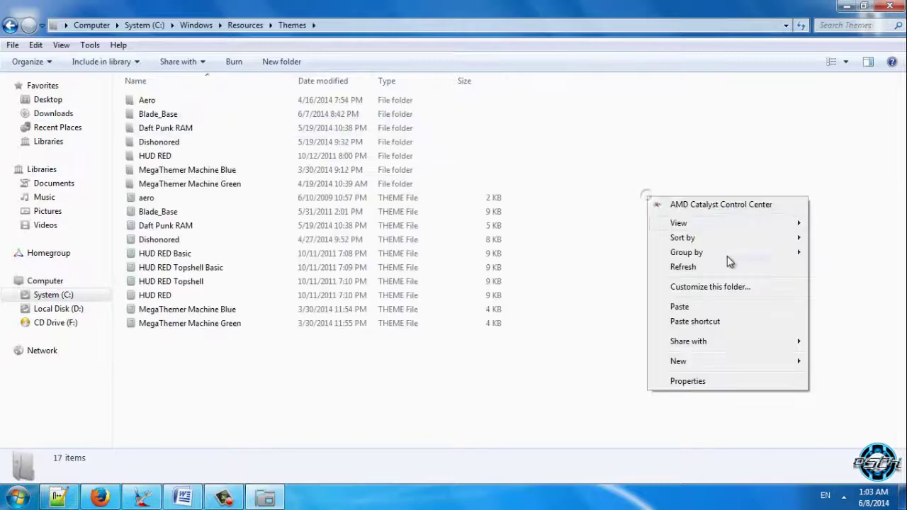
pyautogui.click(792, 178)
pyautogui.click(888, 7)
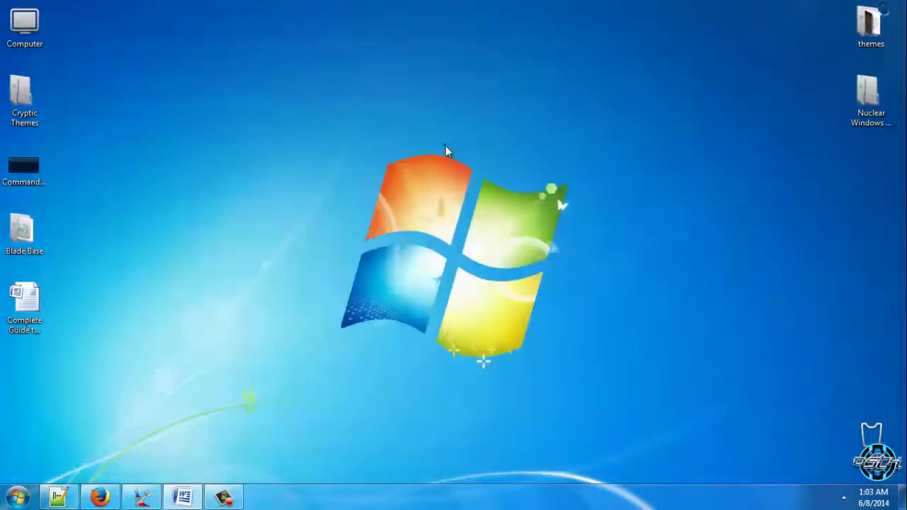
# - Apply the installed Blade Base theme in Personalization, close the window and refresh the desktop
pyautogui.rightClick(445, 145)
pyautogui.click(484, 305)
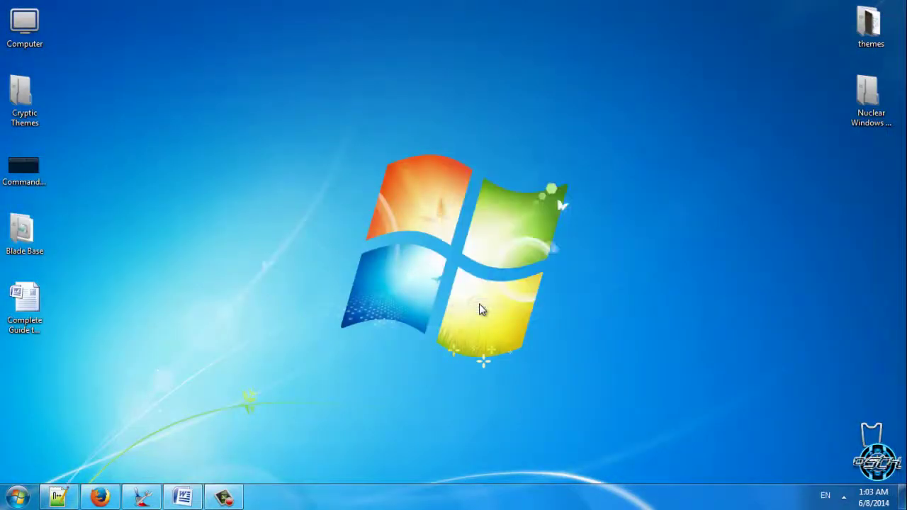
pyautogui.scroll(-3, 478, 311)
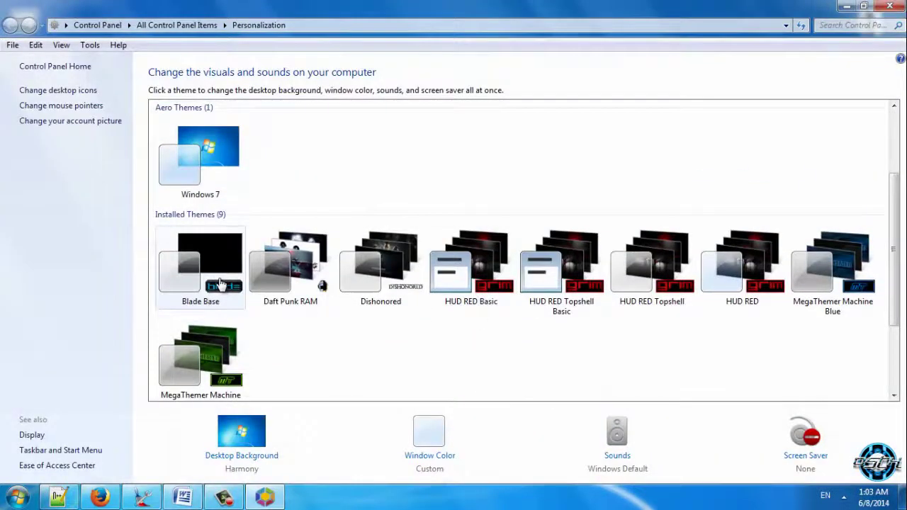
pyautogui.click(218, 283)
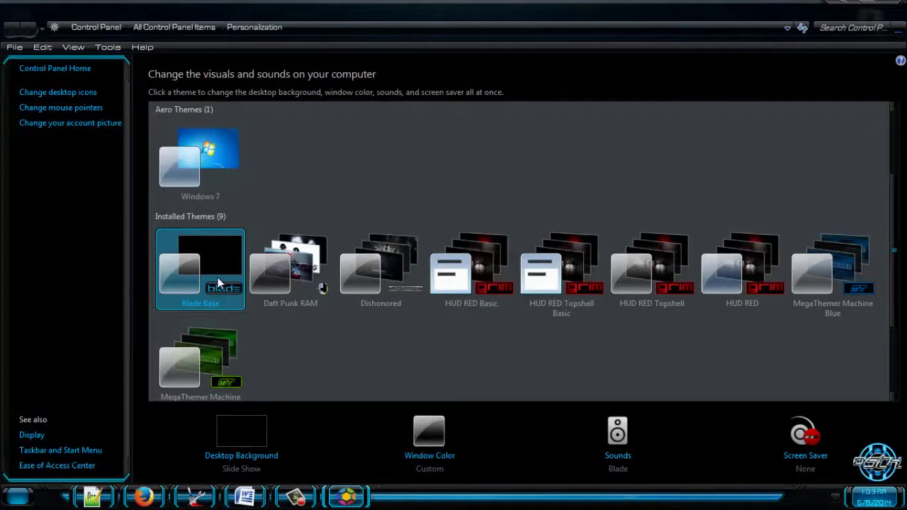
pyautogui.click(886, 7)
pyautogui.rightClick(239, 144)
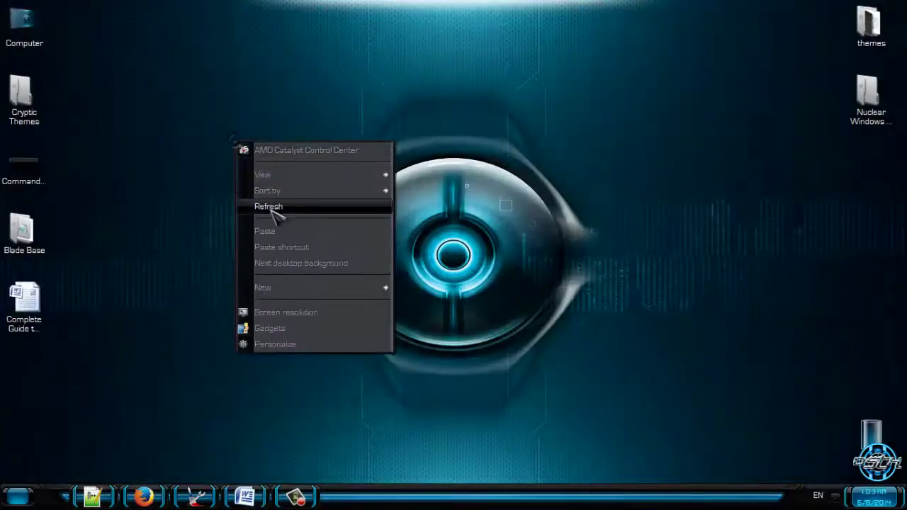
pyautogui.click(270, 207)
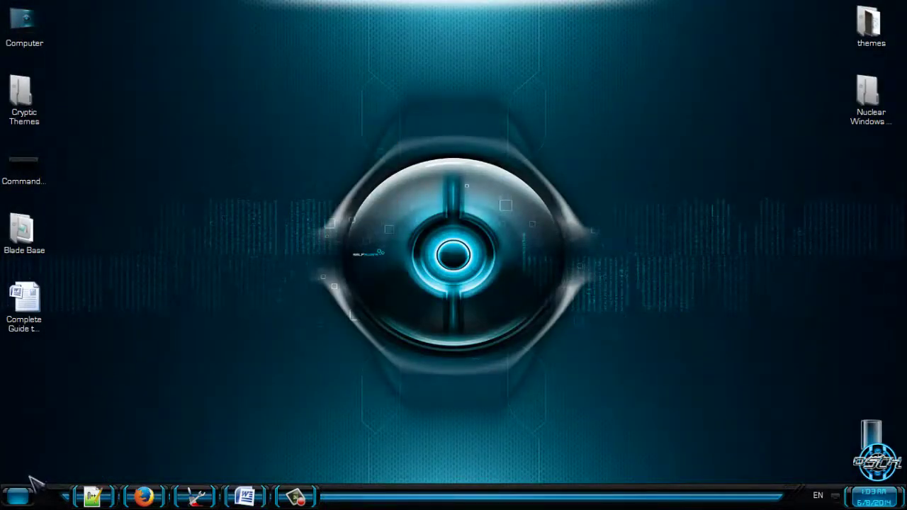
# - Examine how the theme styles the Start menu, the Computer window and the System (C:) folder view
pyautogui.click(19, 497)
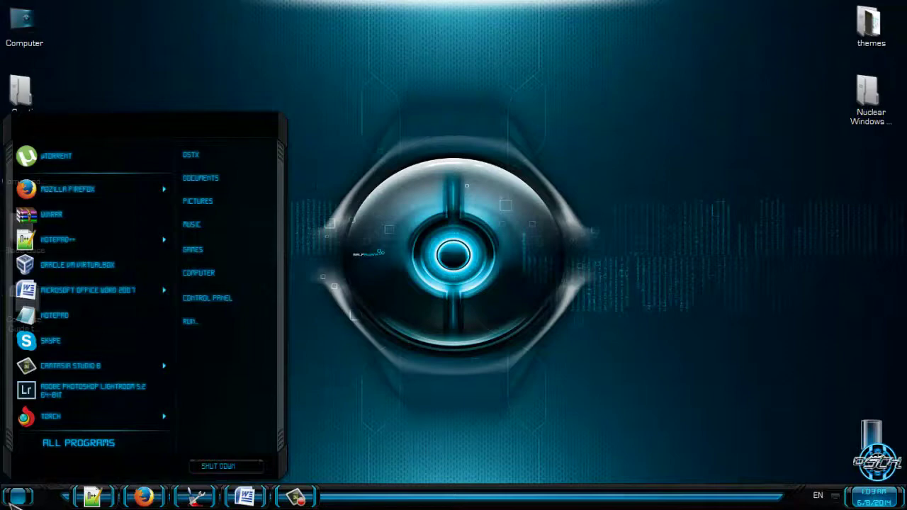
pyautogui.click(17, 497)
pyautogui.click(17, 497)
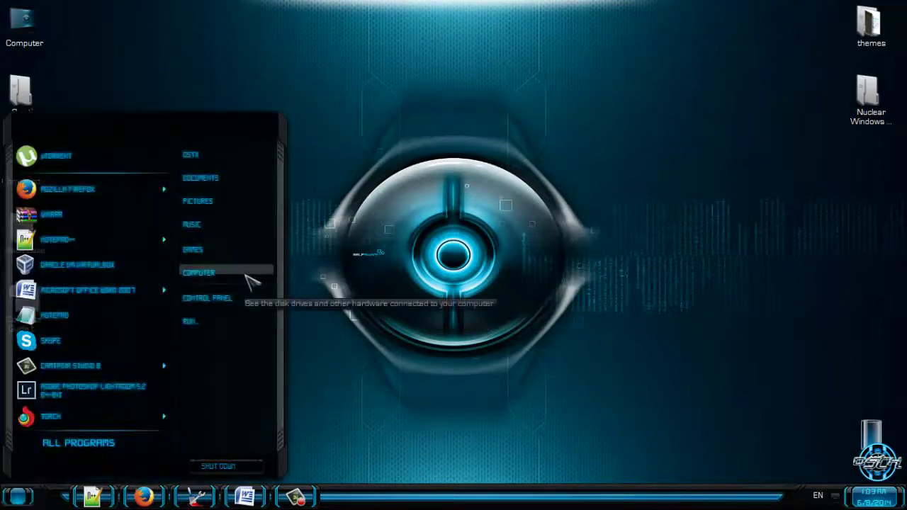
pyautogui.click(250, 279)
pyautogui.doubleClick(155, 110)
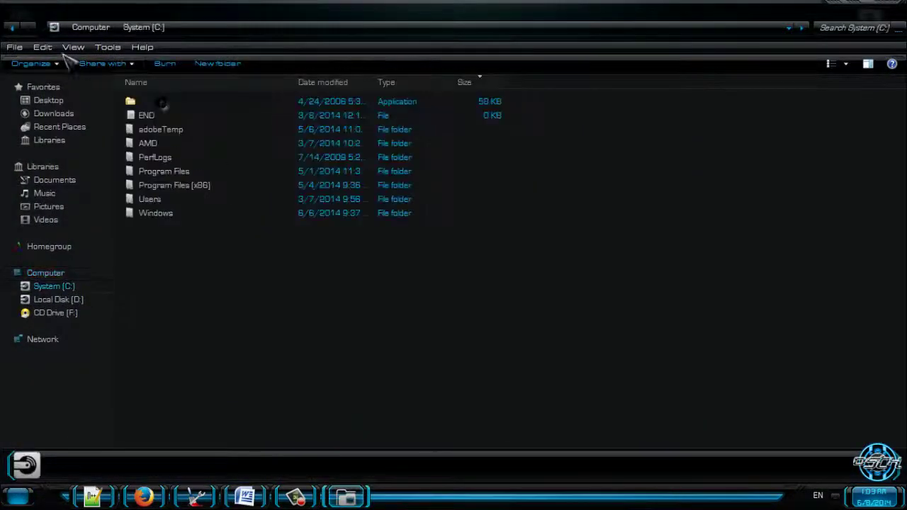
pyautogui.click(13, 28)
pyautogui.doubleClick(170, 107)
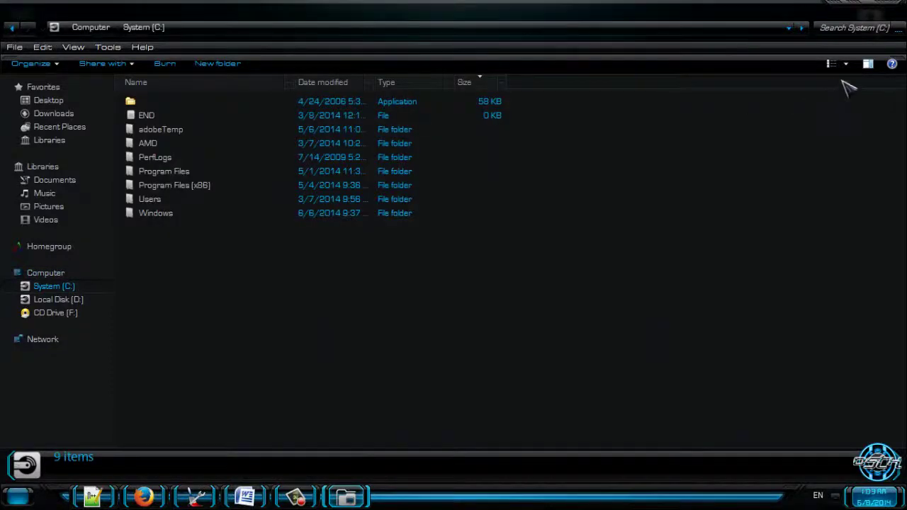
pyautogui.click(889, 7)
# - Switch back to the Windows 7 Aero theme in Personalization, close the window and refresh the desktop
pyautogui.rightClick(486, 92)
pyautogui.click(510, 290)
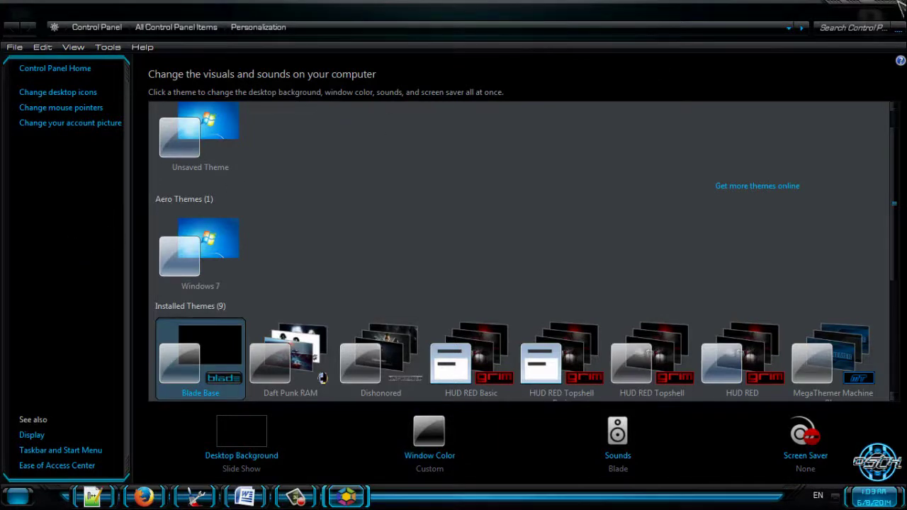
pyautogui.click(894, 10)
pyautogui.rightClick(438, 139)
pyautogui.click(489, 338)
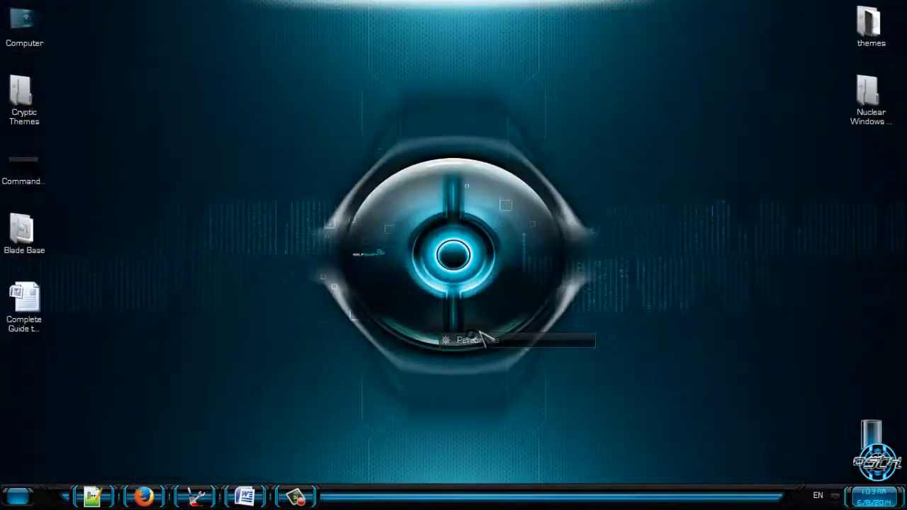
pyautogui.click(200, 248)
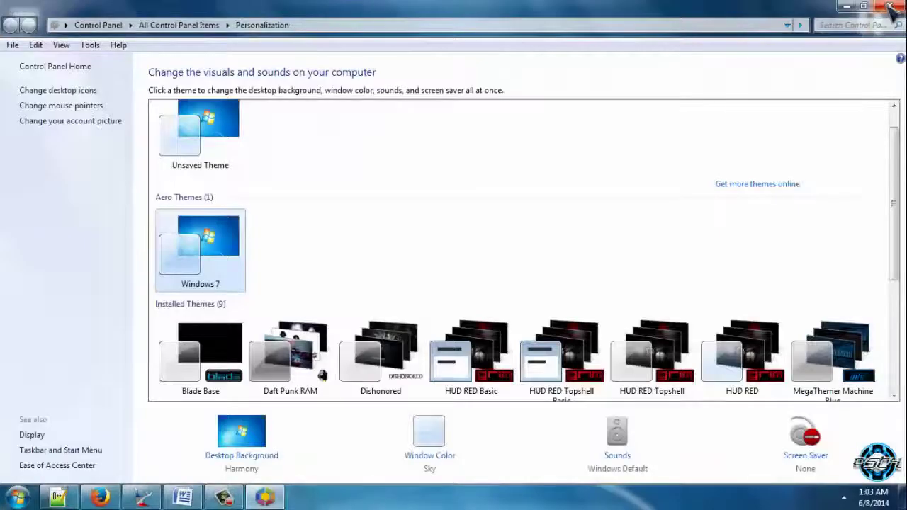
pyautogui.click(893, 8)
pyautogui.rightClick(220, 124)
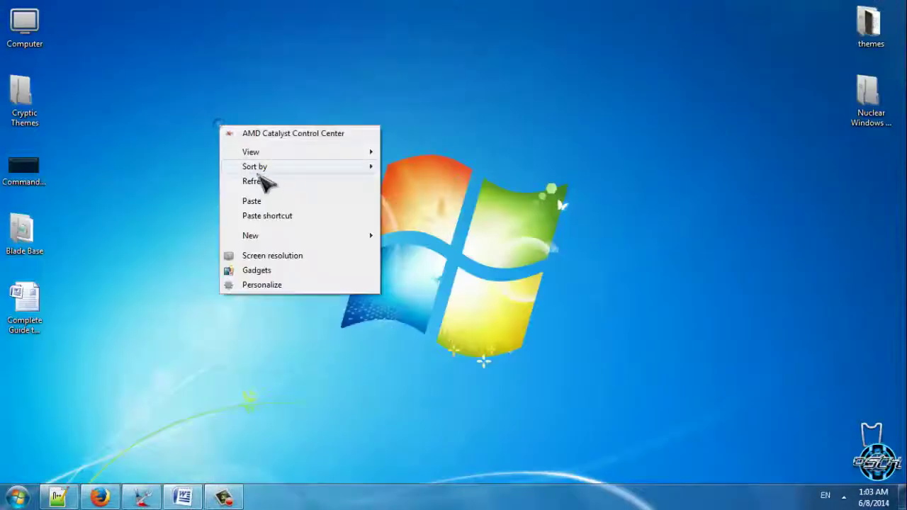
pyautogui.click(263, 182)
# - Open Blade_Base inside the Blade Base folder, look into its Cursors subfolder and return
pyautogui.doubleClick(39, 249)
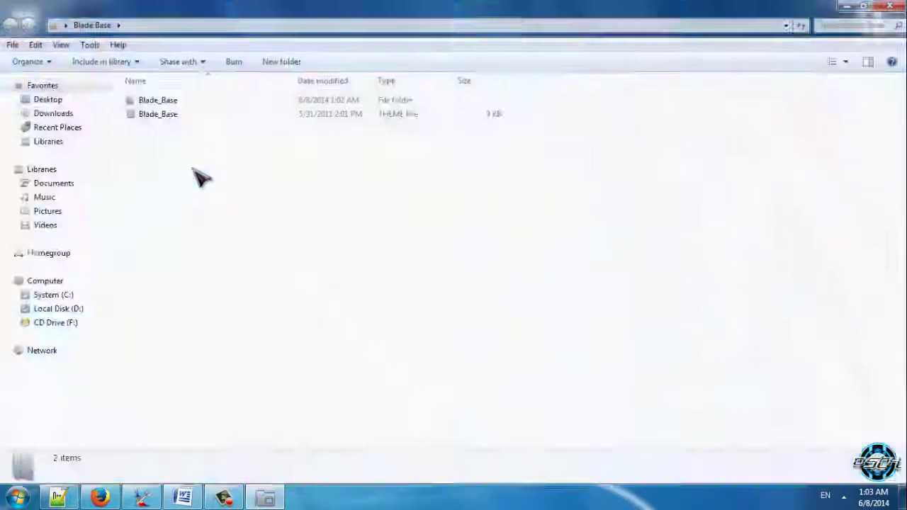
pyautogui.doubleClick(193, 106)
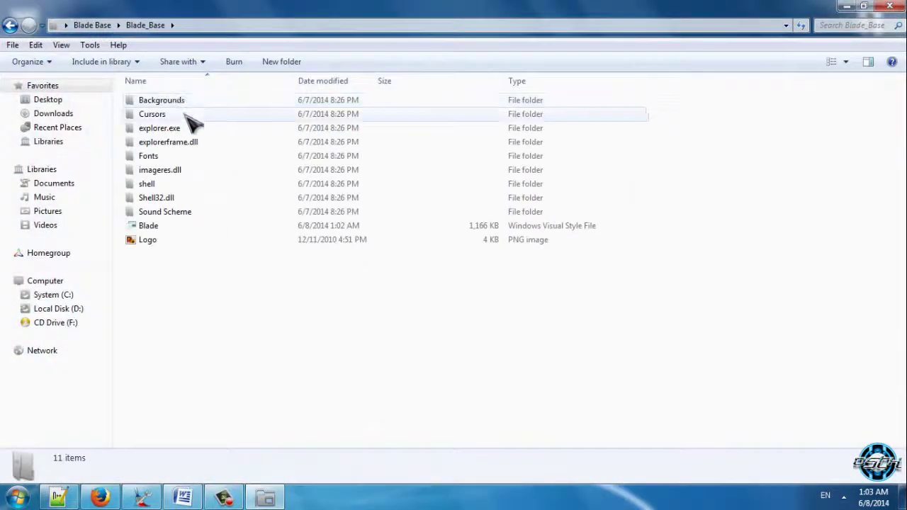
pyautogui.doubleClick(189, 115)
pyautogui.click(9, 27)
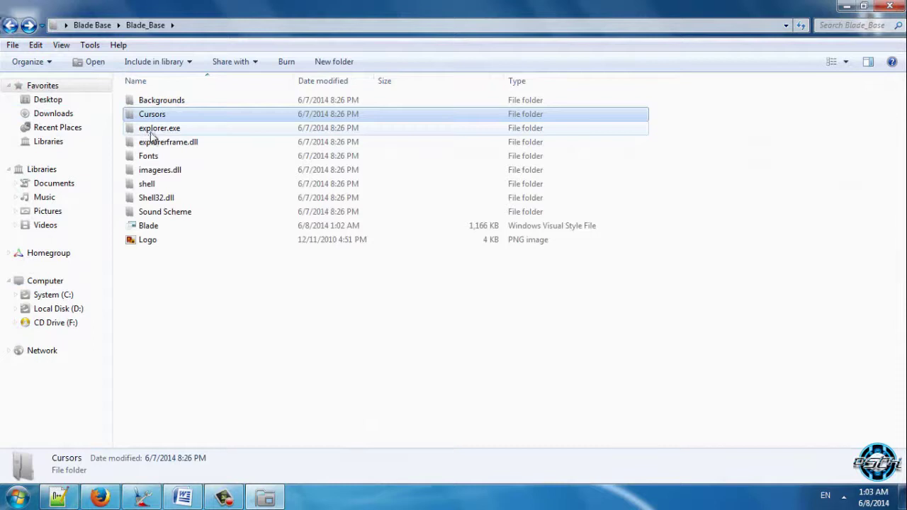
# - Go through the remaining Blade_Base resources, from explorer.exe, explorerframe.dll and Fonts to Sound Scheme and the Logo image
pyautogui.click(162, 133)
pyautogui.click(207, 145)
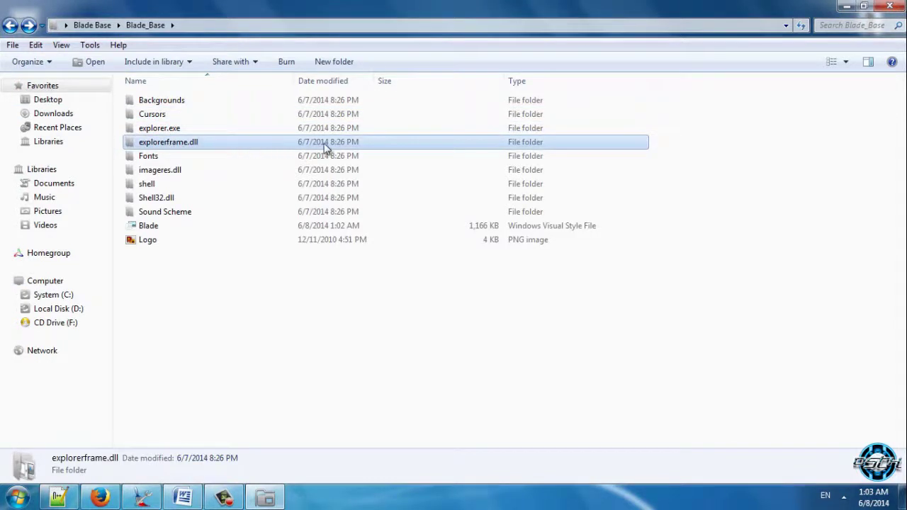
pyautogui.click(193, 158)
pyautogui.click(179, 170)
pyautogui.click(177, 184)
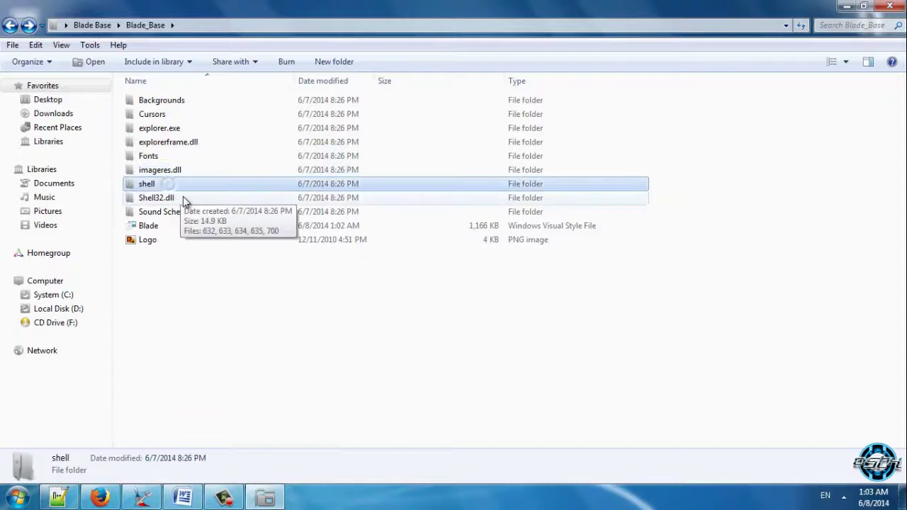
pyautogui.click(183, 198)
pyautogui.click(188, 211)
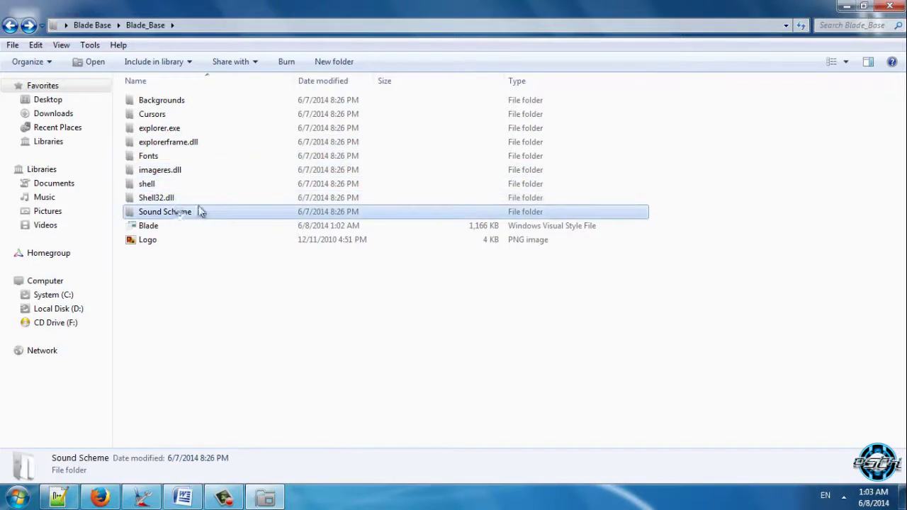
pyautogui.click(167, 241)
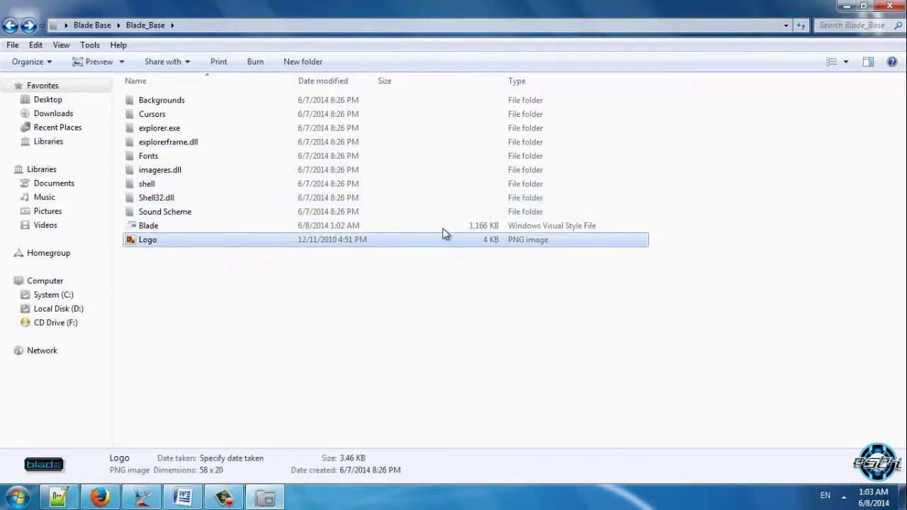
# - Close the Blade_Base folder, switch to Win7 Style Builder and collapse the Explorer & Shell branch of the class tree
pyautogui.click(892, 7)
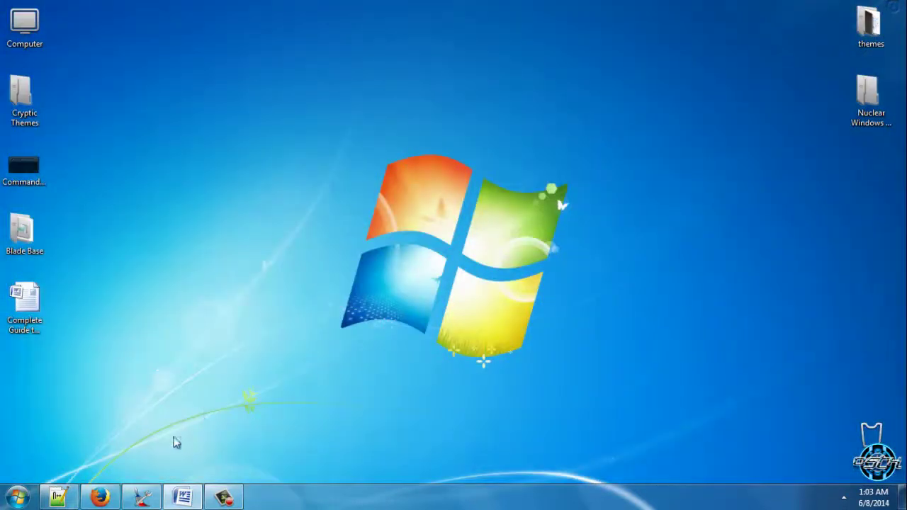
pyautogui.click(182, 498)
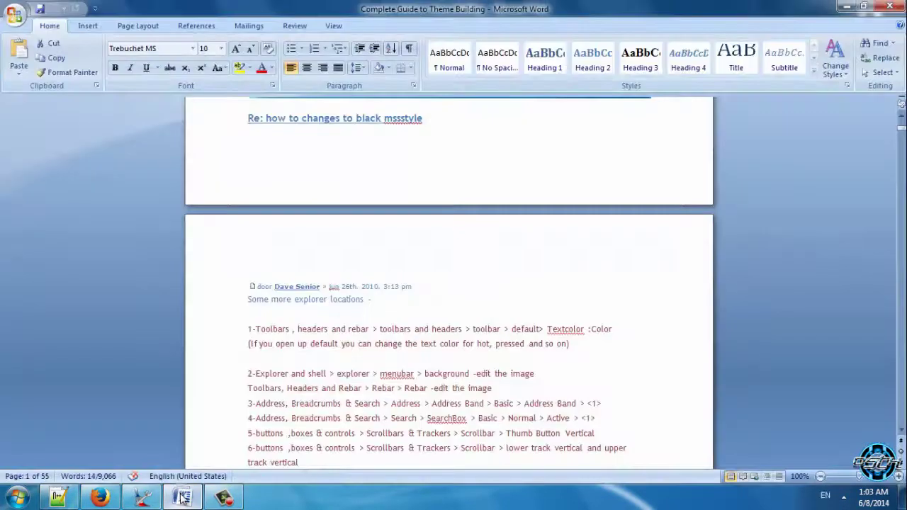
pyautogui.click(181, 497)
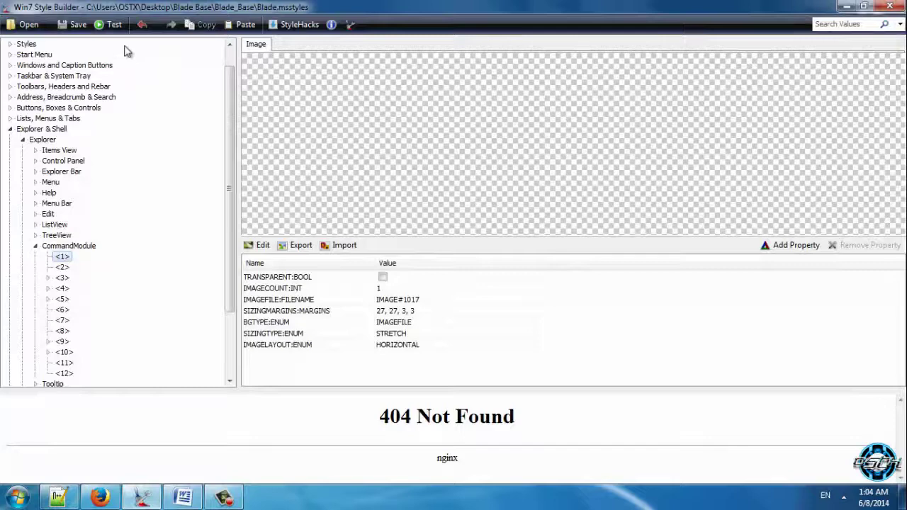
pyautogui.click(11, 130)
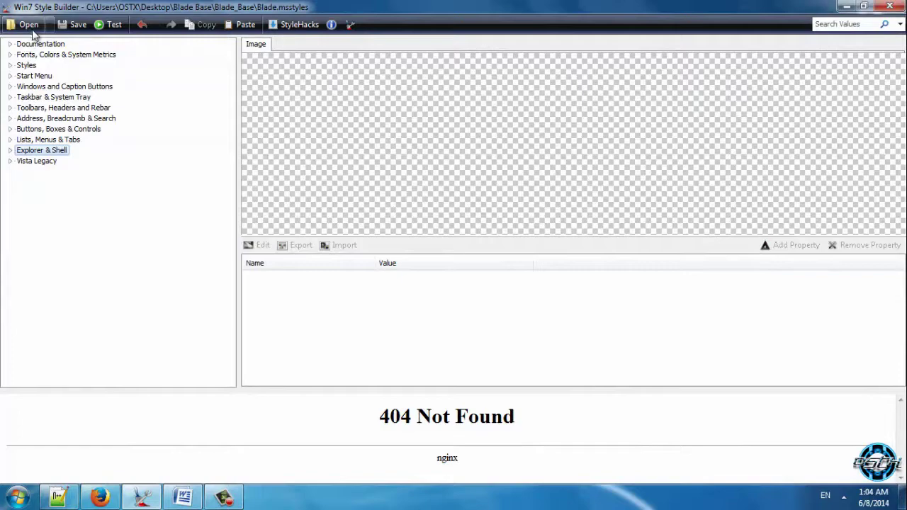
# - Switch to the Complete Guide to Theme Building in Word and examine the CommandModule edit locations and the explorer locations on the following page
pyautogui.hotkey('alt', 'Tab')
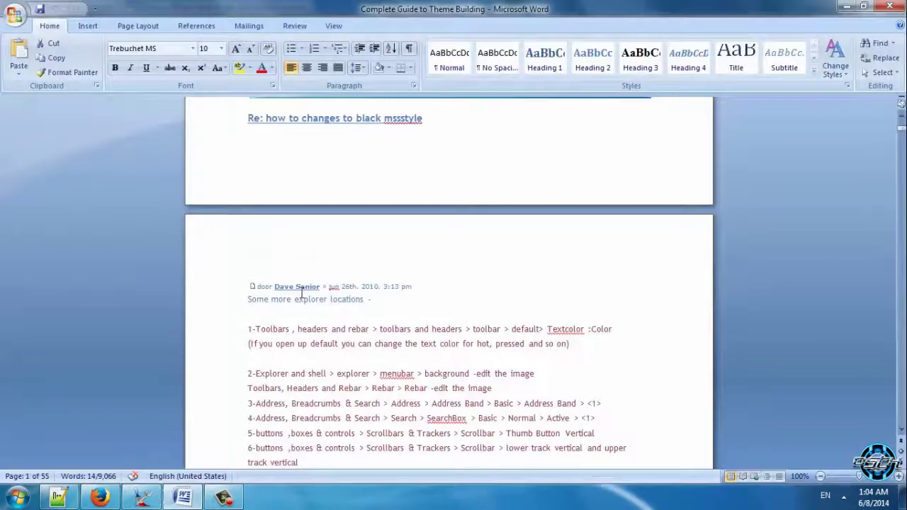
pyautogui.scroll(15, 678, 257)
pyautogui.scroll(2, 662, 262)
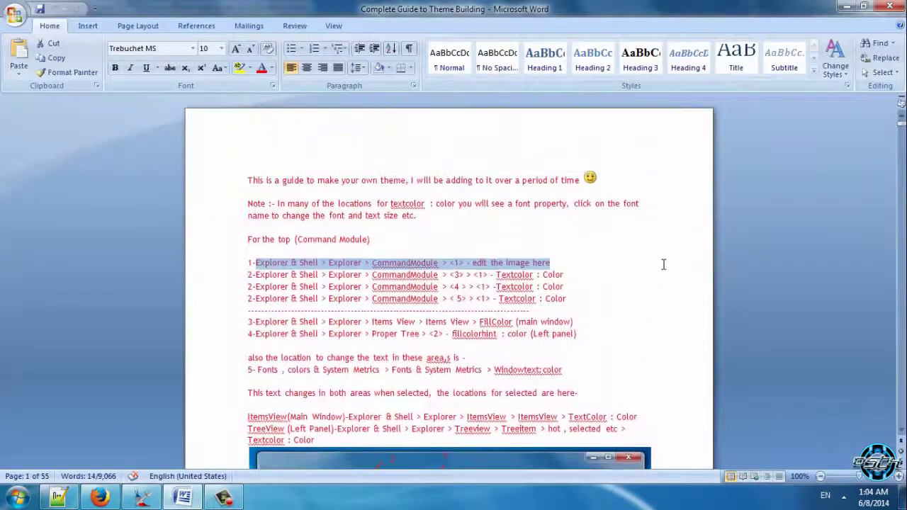
pyautogui.scroll(-7, 773, 269)
pyautogui.scroll(7, 658, 269)
pyautogui.click(532, 231)
pyautogui.click(554, 262)
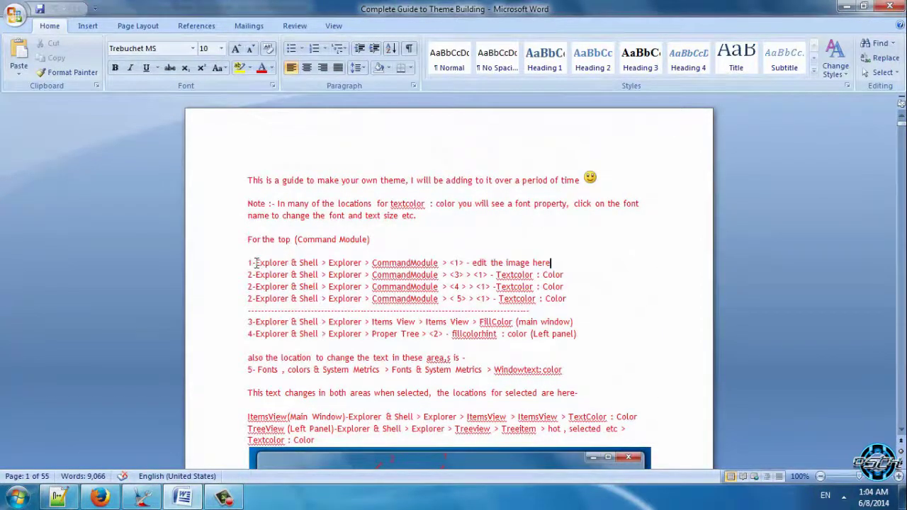
pyautogui.moveTo(901, 130); pyautogui.dragTo(901, 103)
pyautogui.scroll(-20, 557, 266)
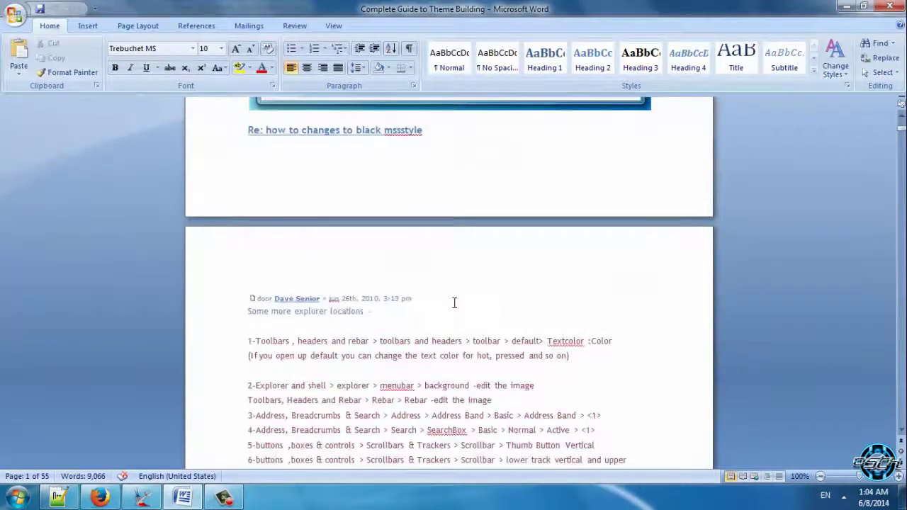
pyautogui.scroll(5, 452, 305)
pyautogui.scroll(-5, 449, 303)
pyautogui.scroll(10, 449, 303)
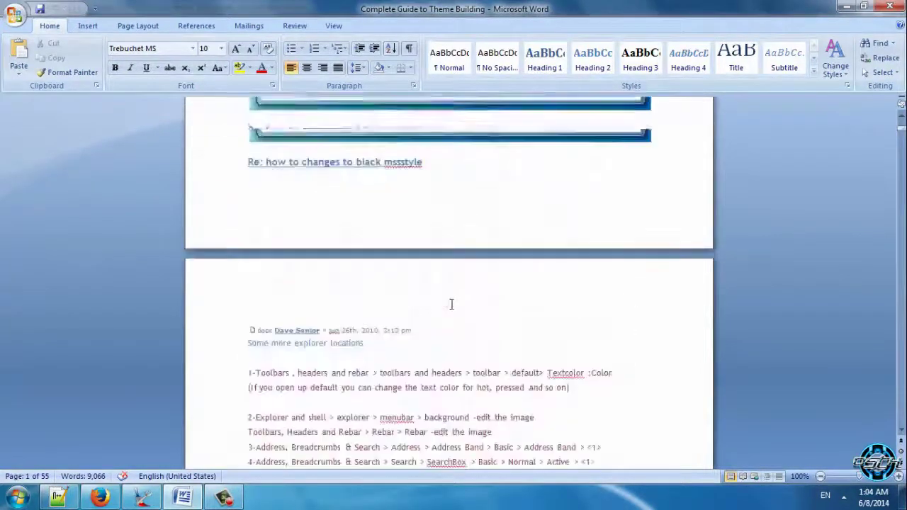
pyautogui.scroll(8, 454, 309)
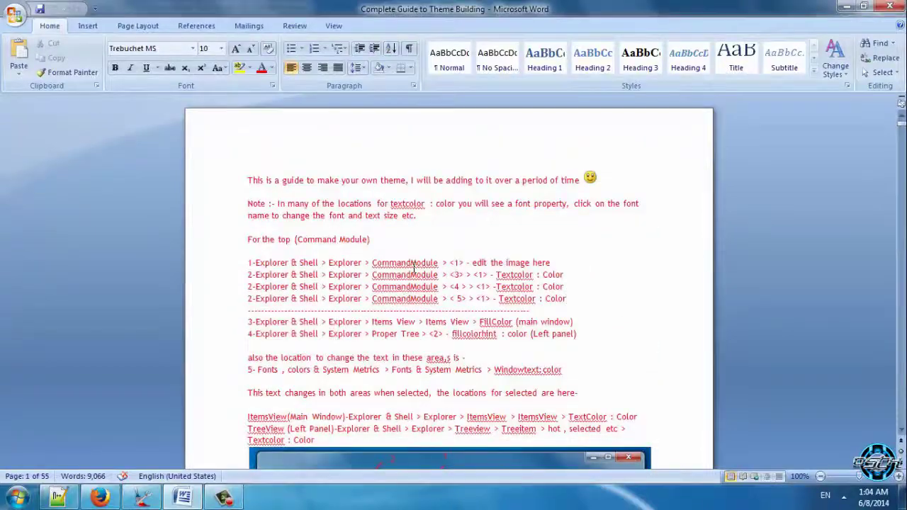
# - Minimize Win7 Style Builder, look over the Blade Base forum post in Firefox, and minimize the remaining windows to reach the desktop
pyautogui.click(142, 497)
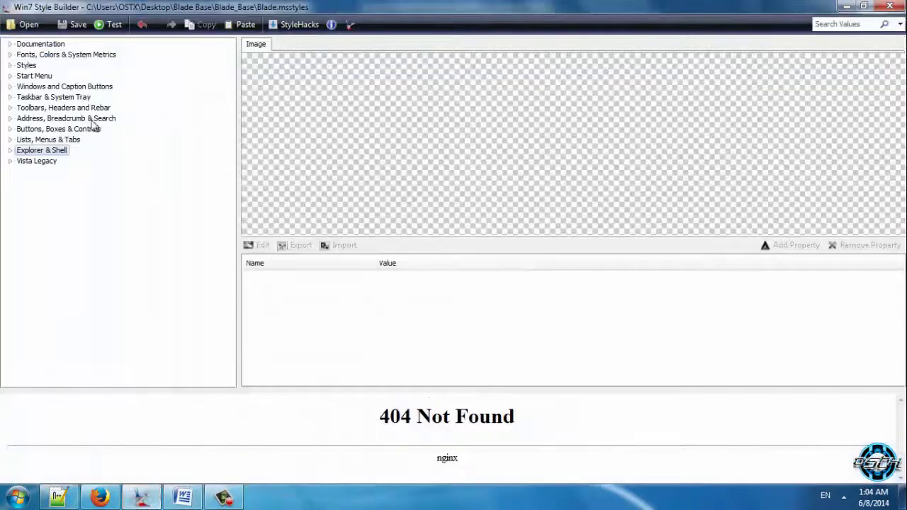
pyautogui.click(846, 6)
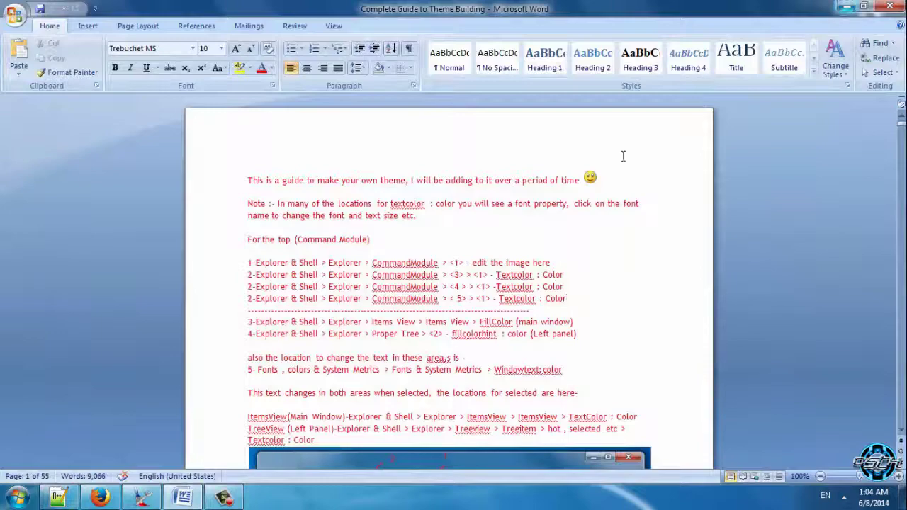
pyautogui.click(101, 498)
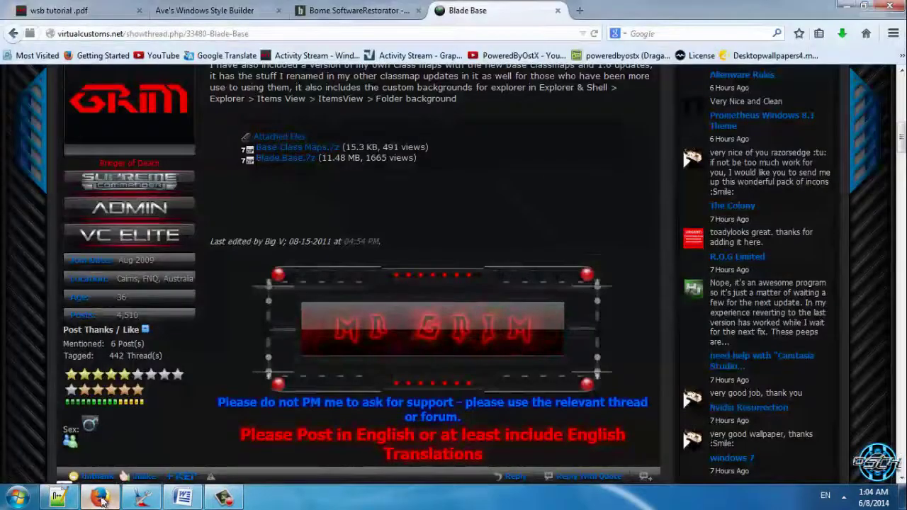
pyautogui.scroll(1, 258, 243)
pyautogui.scroll(5, 258, 243)
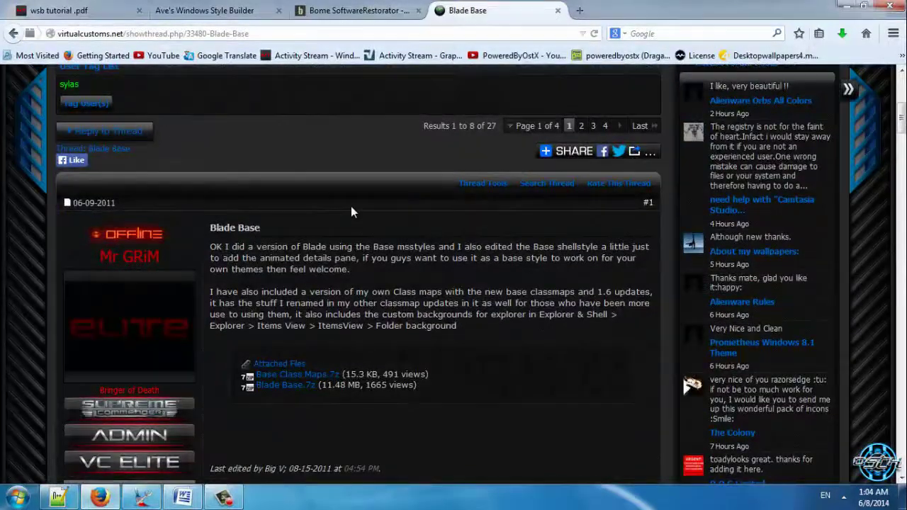
pyautogui.click(843, 6)
pyautogui.click(844, 5)
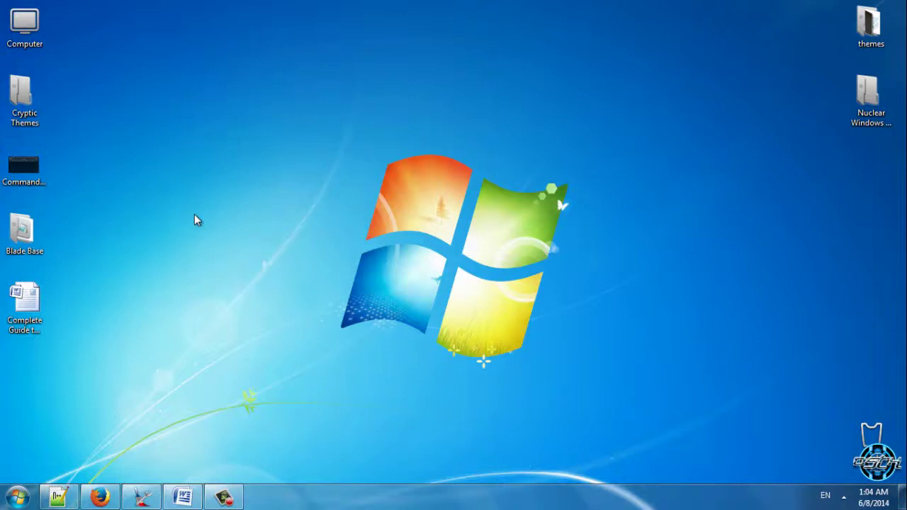
# - Go back to Firefox and review the wsb tutorial .pdf, Ave's Windows Style Builder, Bome Software Restorator and Blade Base pages
pyautogui.click(100, 497)
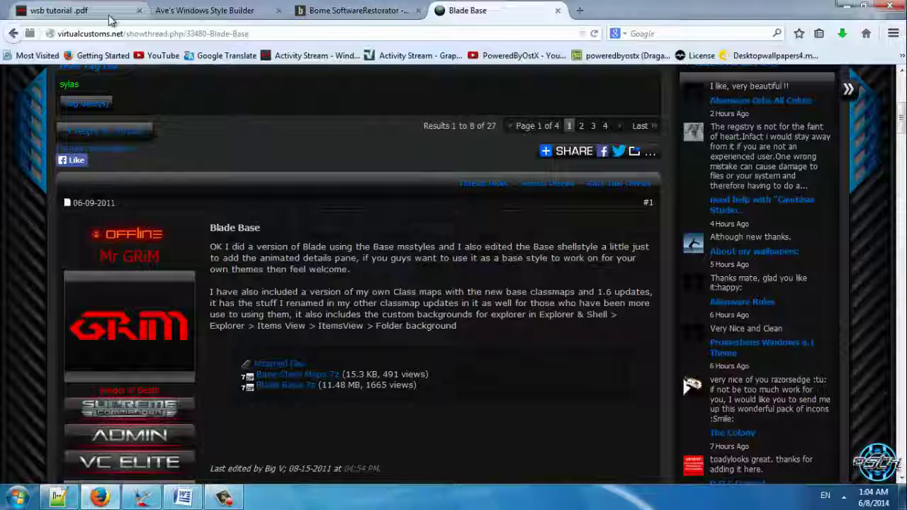
pyautogui.click(60, 11)
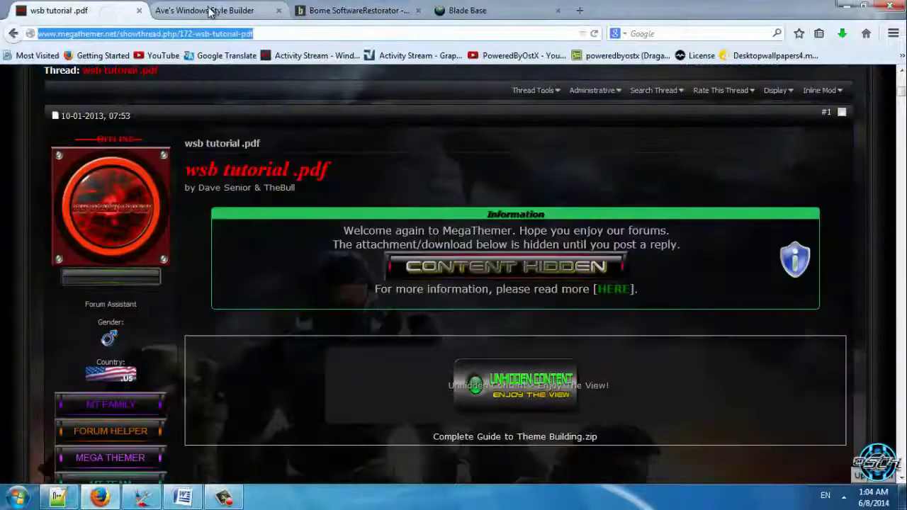
pyautogui.click(347, 14)
pyautogui.click(468, 11)
pyautogui.click(205, 11)
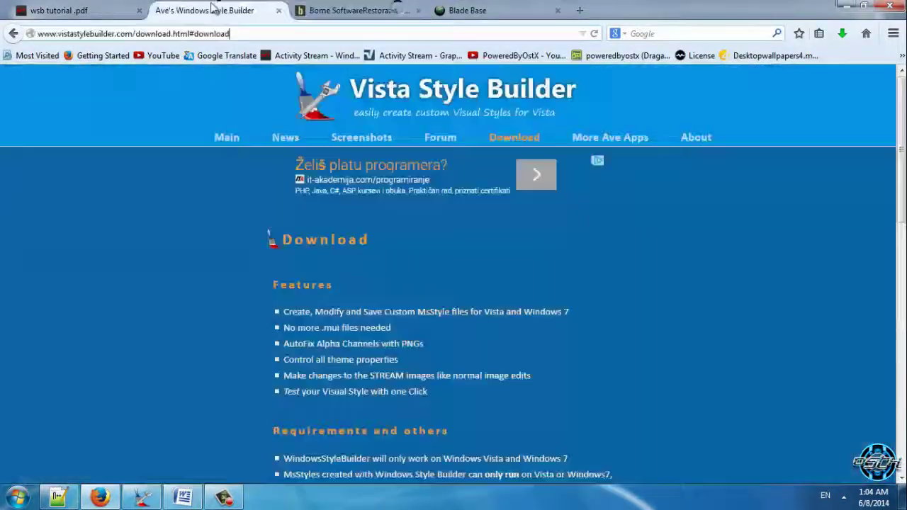
pyautogui.click(106, 10)
pyautogui.click(187, 12)
pyautogui.click(106, 11)
pyautogui.click(205, 10)
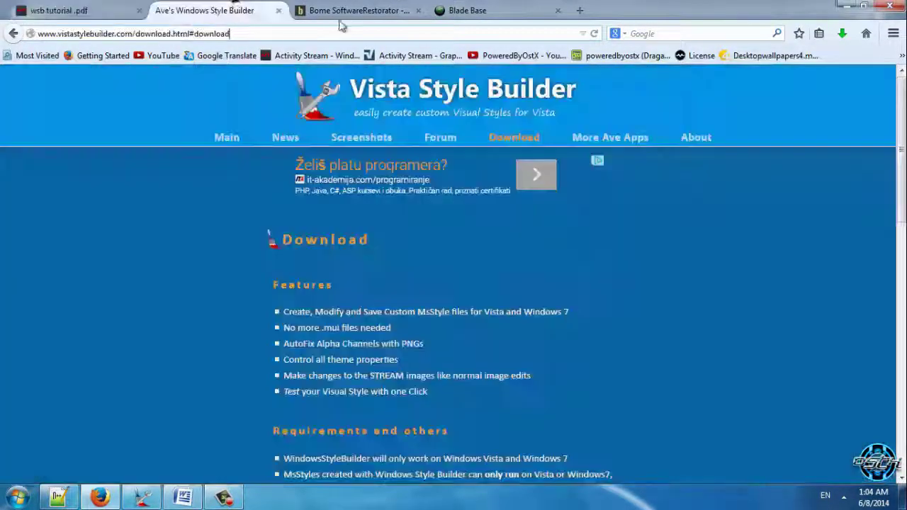
pyautogui.click(357, 13)
pyautogui.click(453, 11)
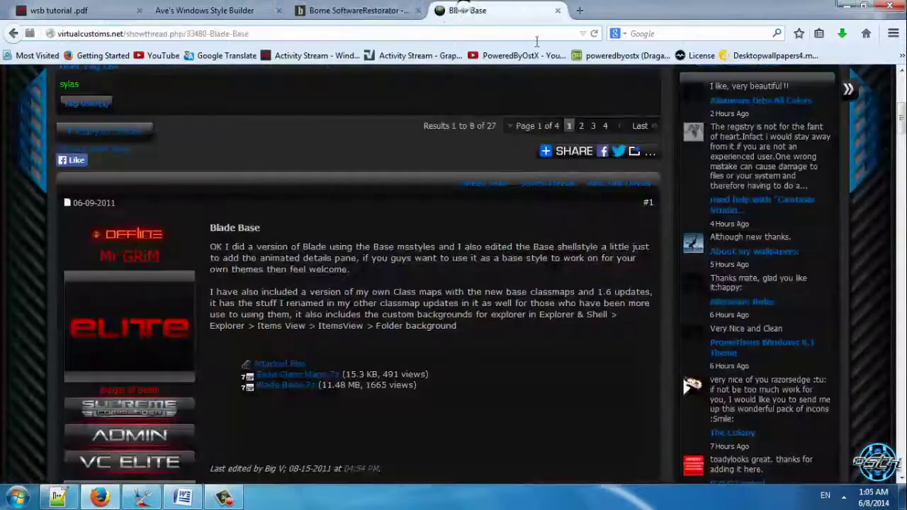
# - Minimize Firefox and refresh the desktop
pyautogui.click(846, 7)
pyautogui.rightClick(211, 158)
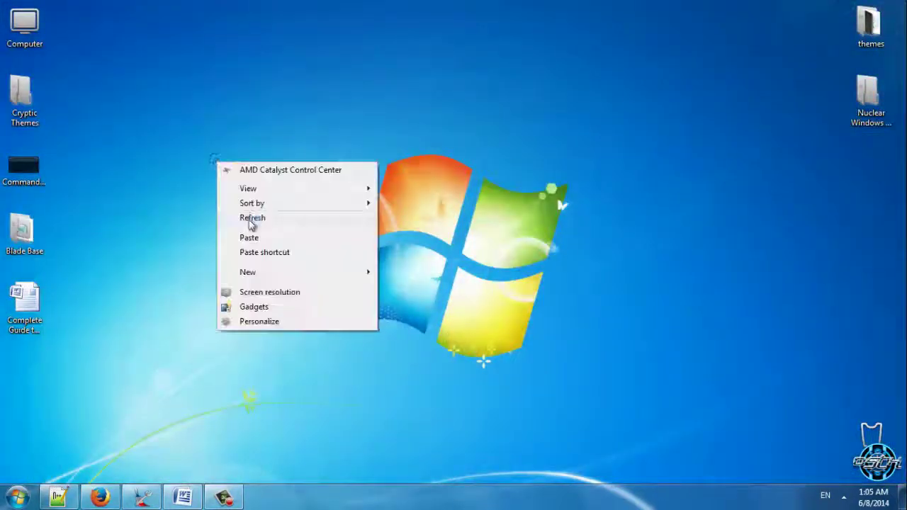
pyautogui.click(248, 219)
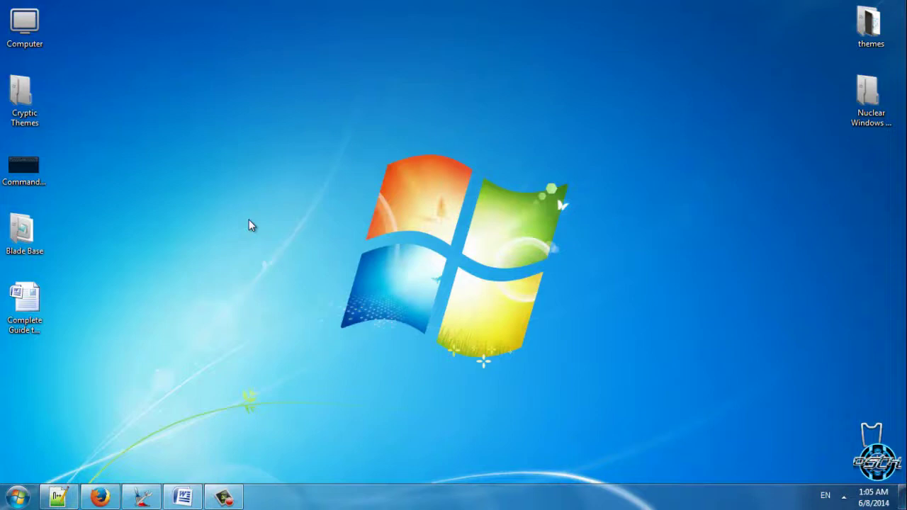